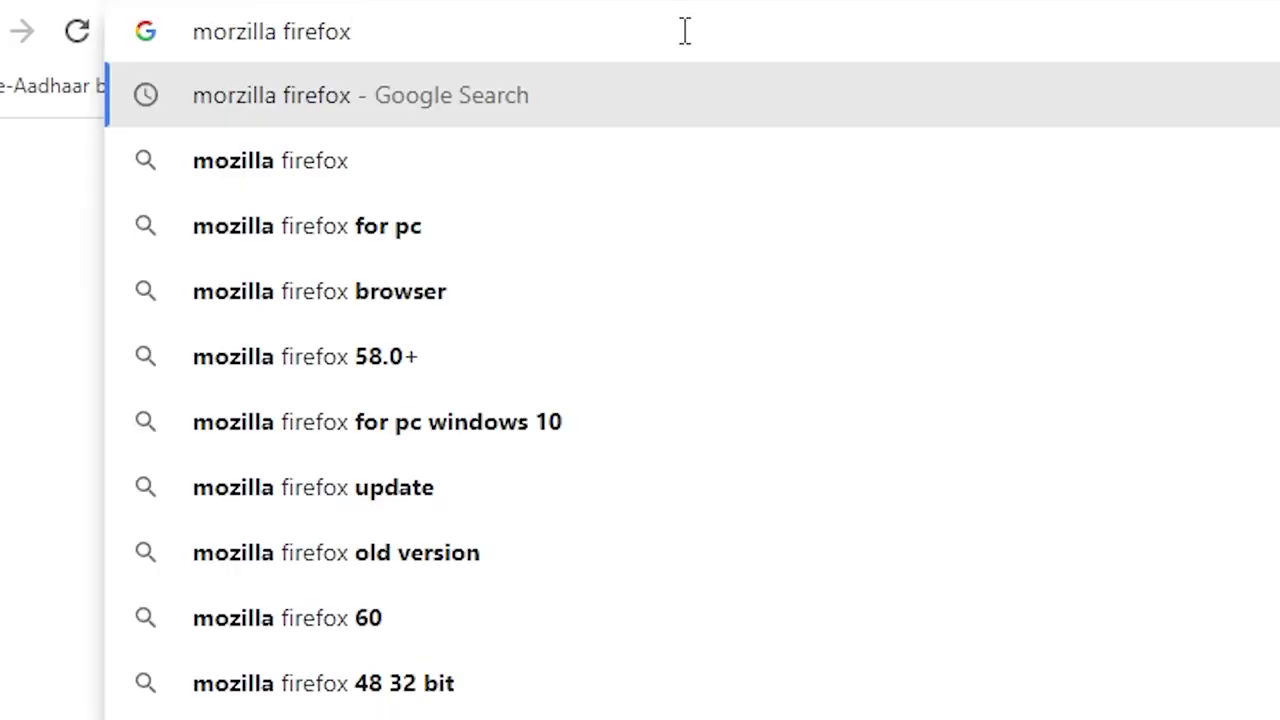
Step: Search the web for "morzilla firefox" and open Mozilla's Download Firefox Browser result
{"action": "key", "text": "Return"}
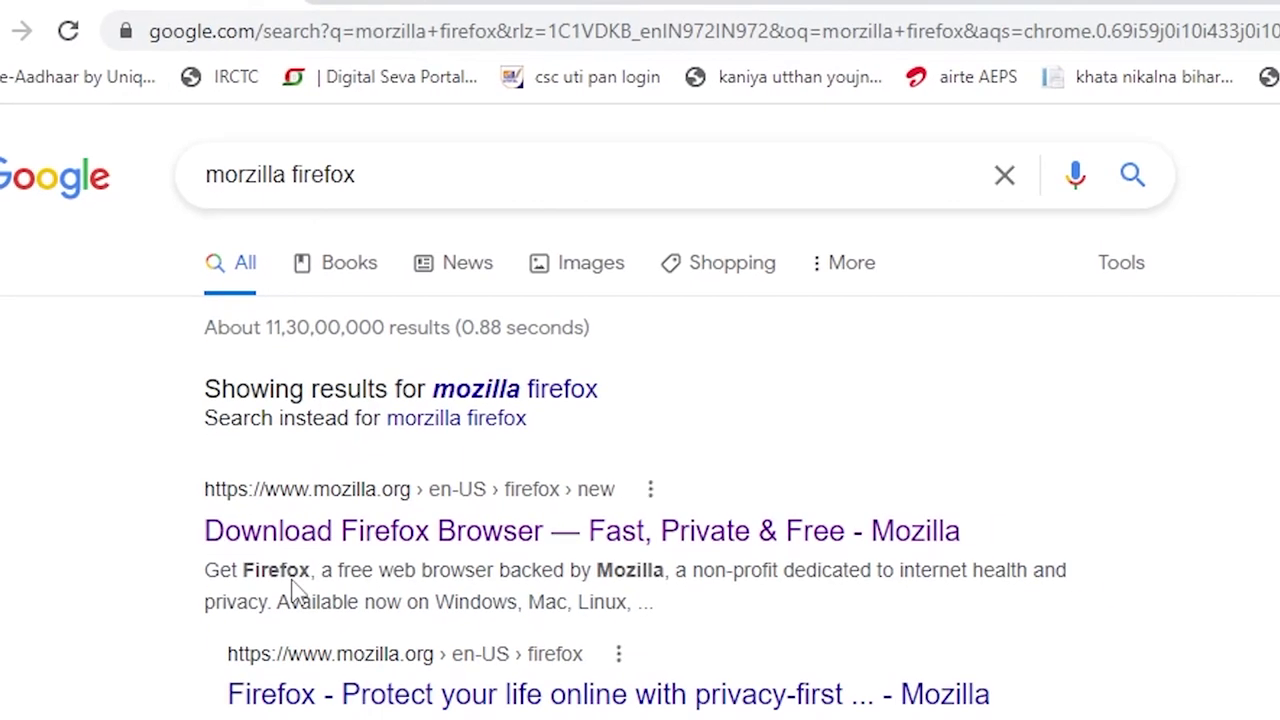
{"action": "left_click", "coordinate": [292, 530]}
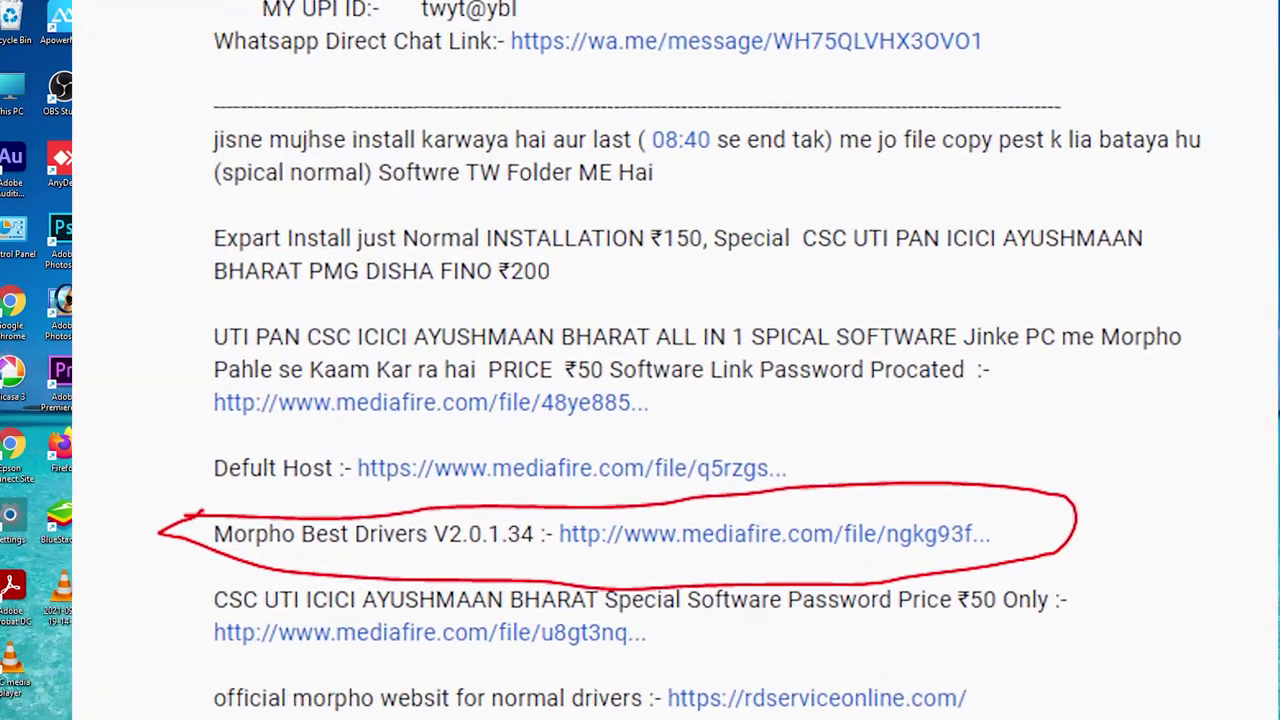
Step: Open the TW desktop folder, run Common_RD_Setup_HTTP-2.0.1.34 as administrator and dismiss the Morpho RD registration result
{"action": "double_click", "coordinate": [389, 92]}
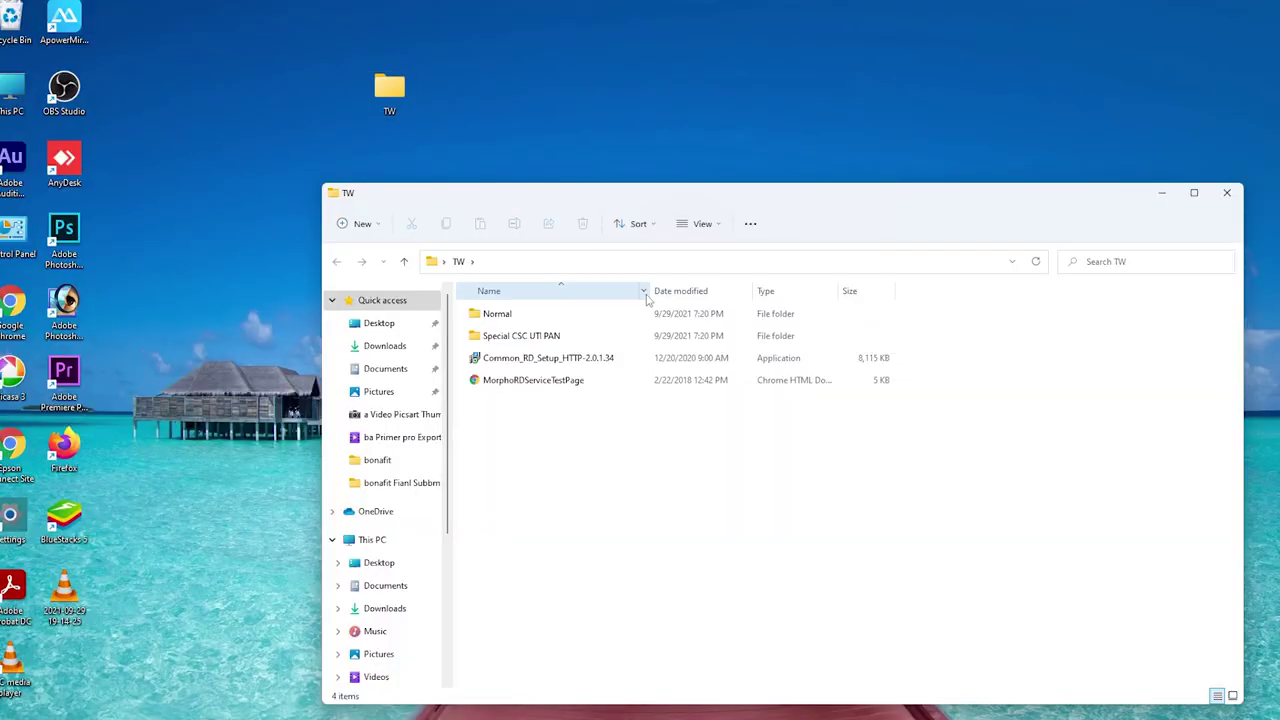
{"action": "left_click", "coordinate": [547, 362]}
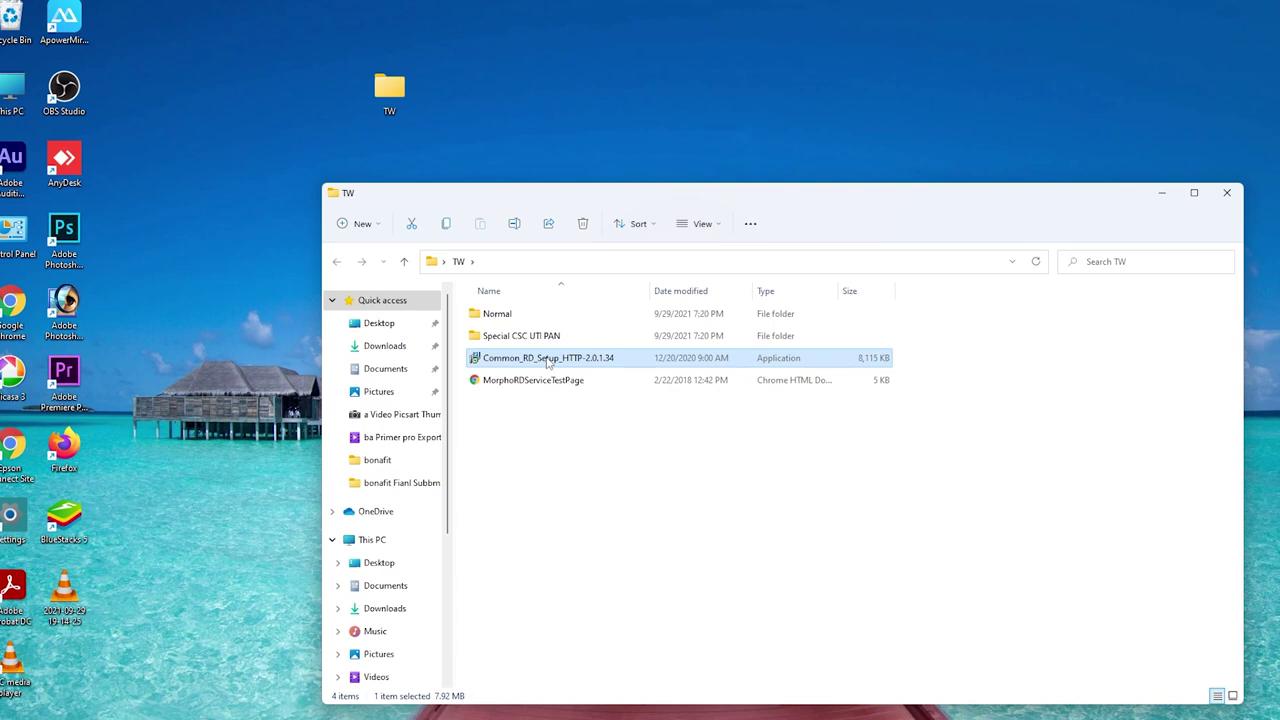
{"action": "right_click", "coordinate": [548, 362]}
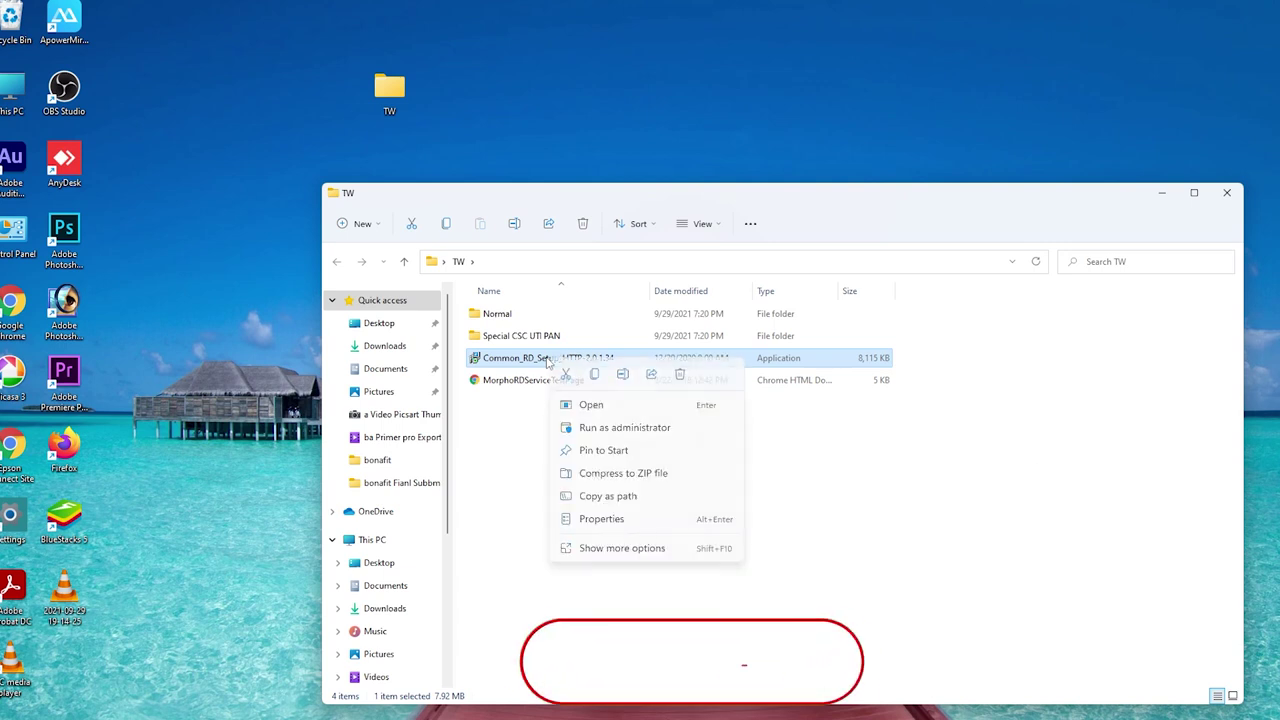
{"action": "left_click", "coordinate": [683, 427]}
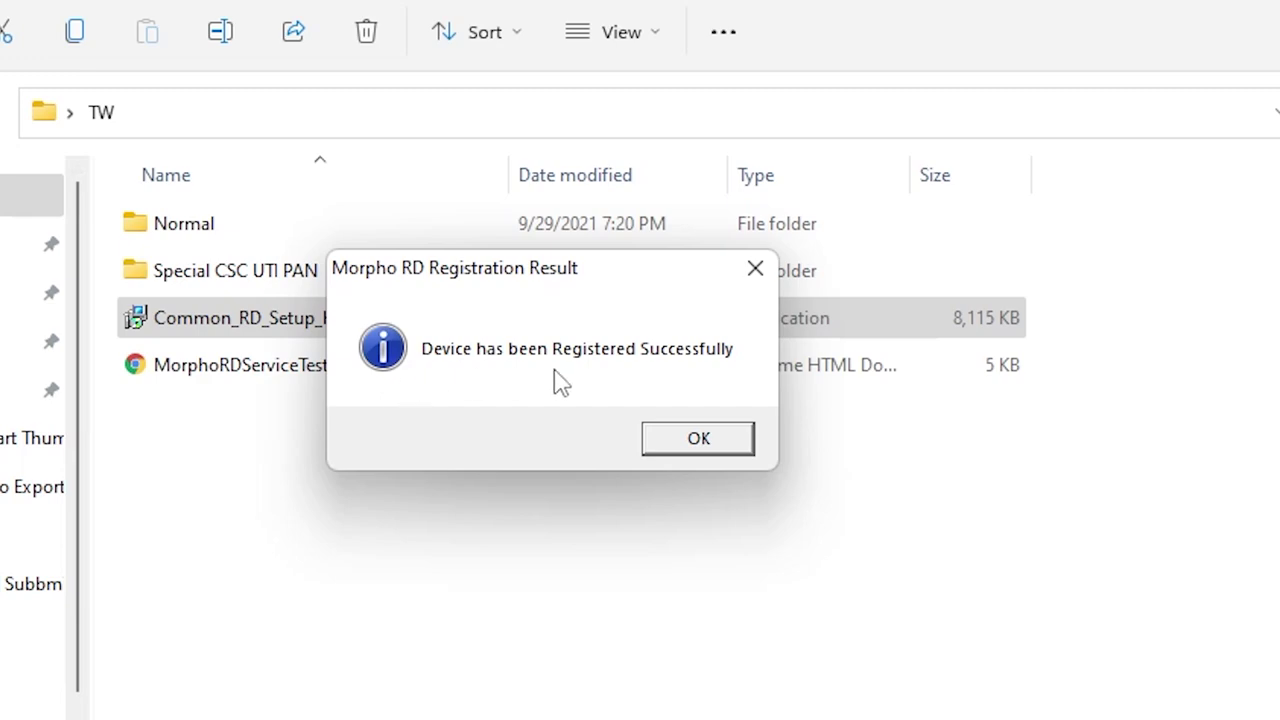
{"action": "left_click", "coordinate": [688, 447]}
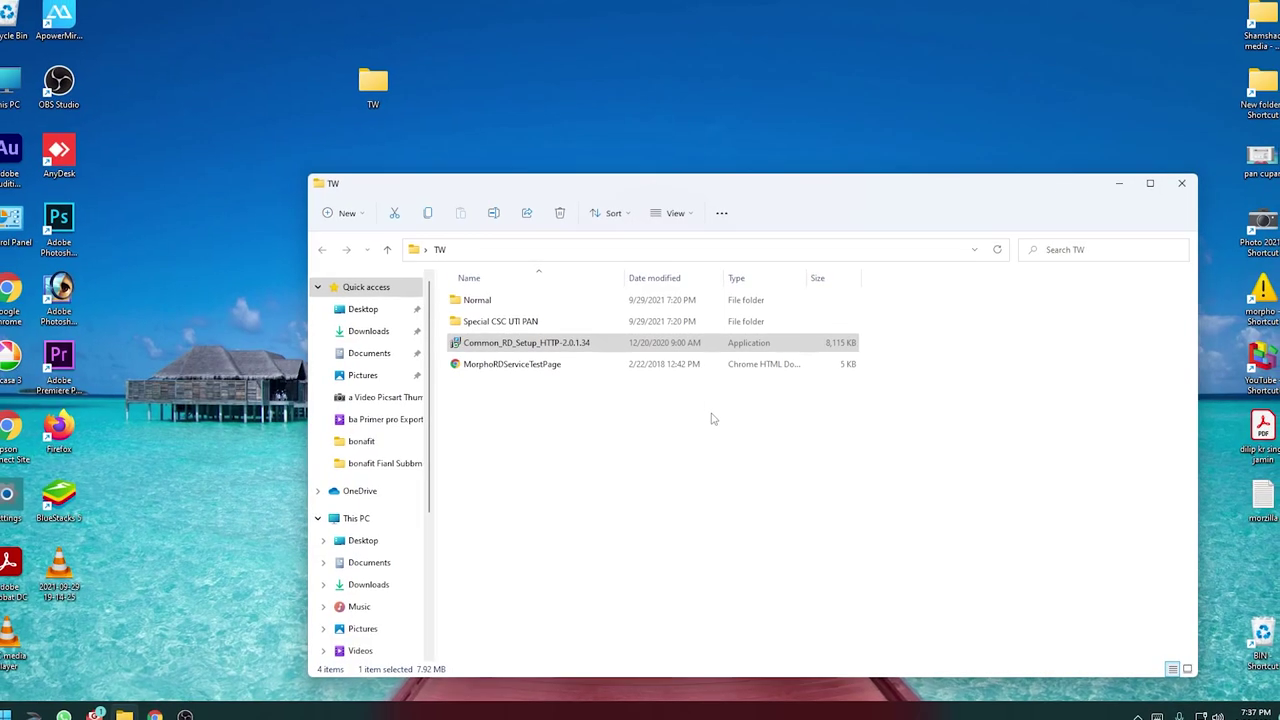
Step: Minimize the TW folder window and open the MorphoRdServiceL0Soft folder on the C: drive
{"action": "left_click", "coordinate": [1117, 186]}
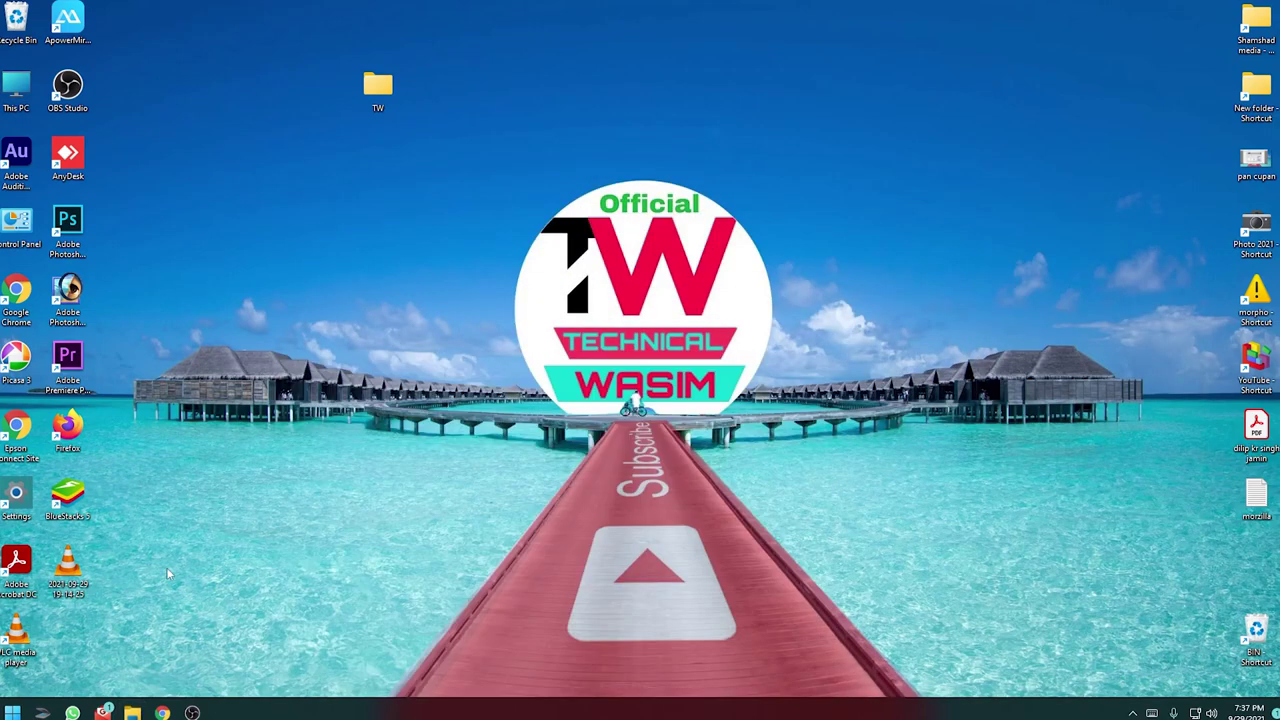
{"action": "left_click", "coordinate": [132, 712]}
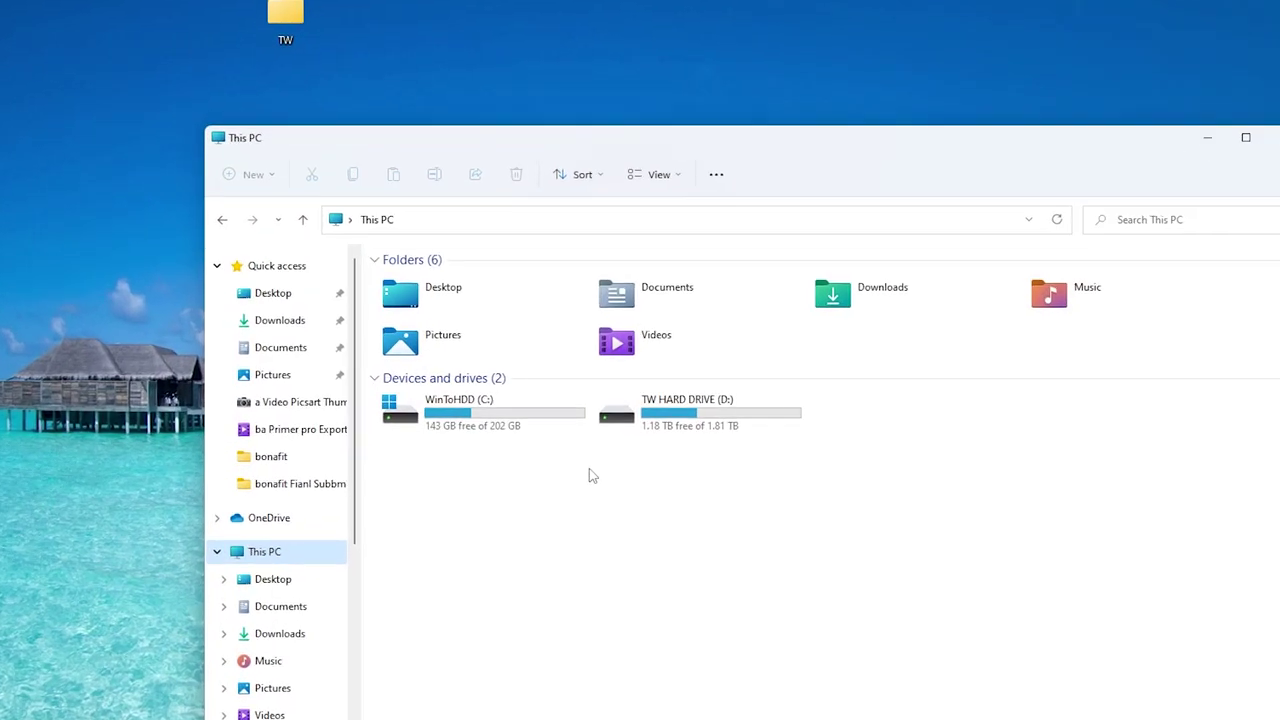
{"action": "double_click", "coordinate": [497, 429]}
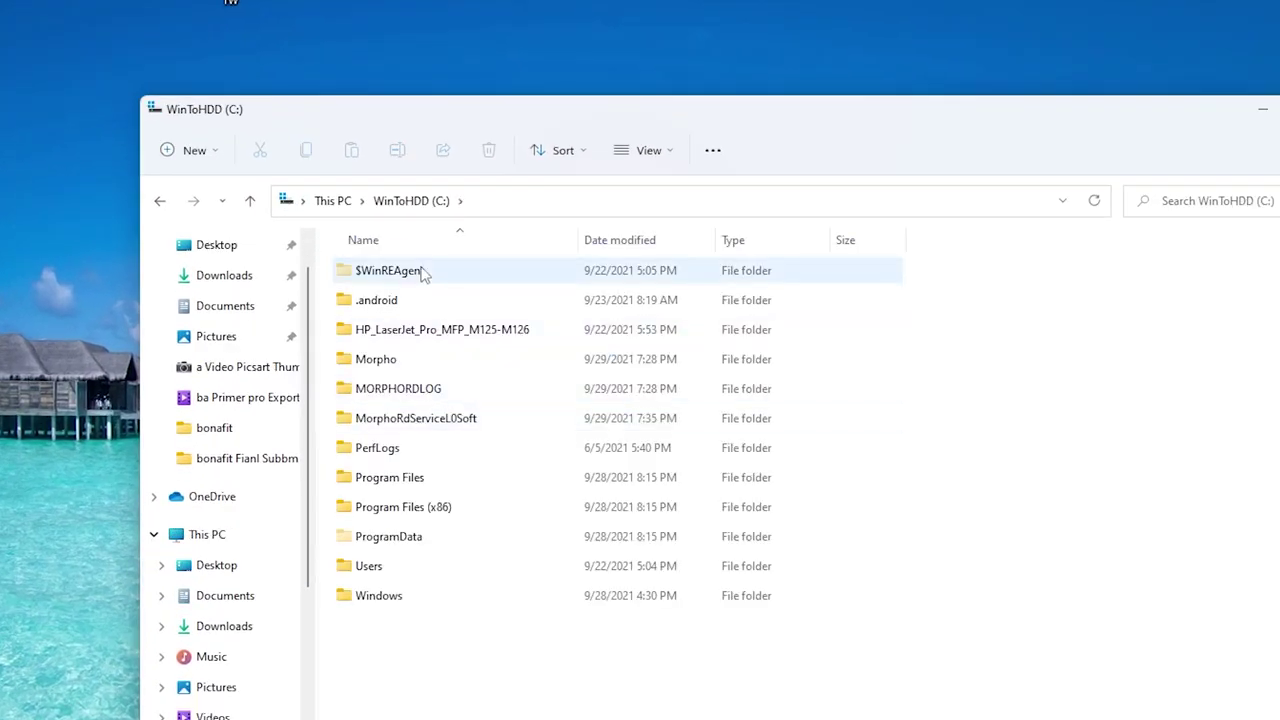
{"action": "left_click", "coordinate": [441, 425]}
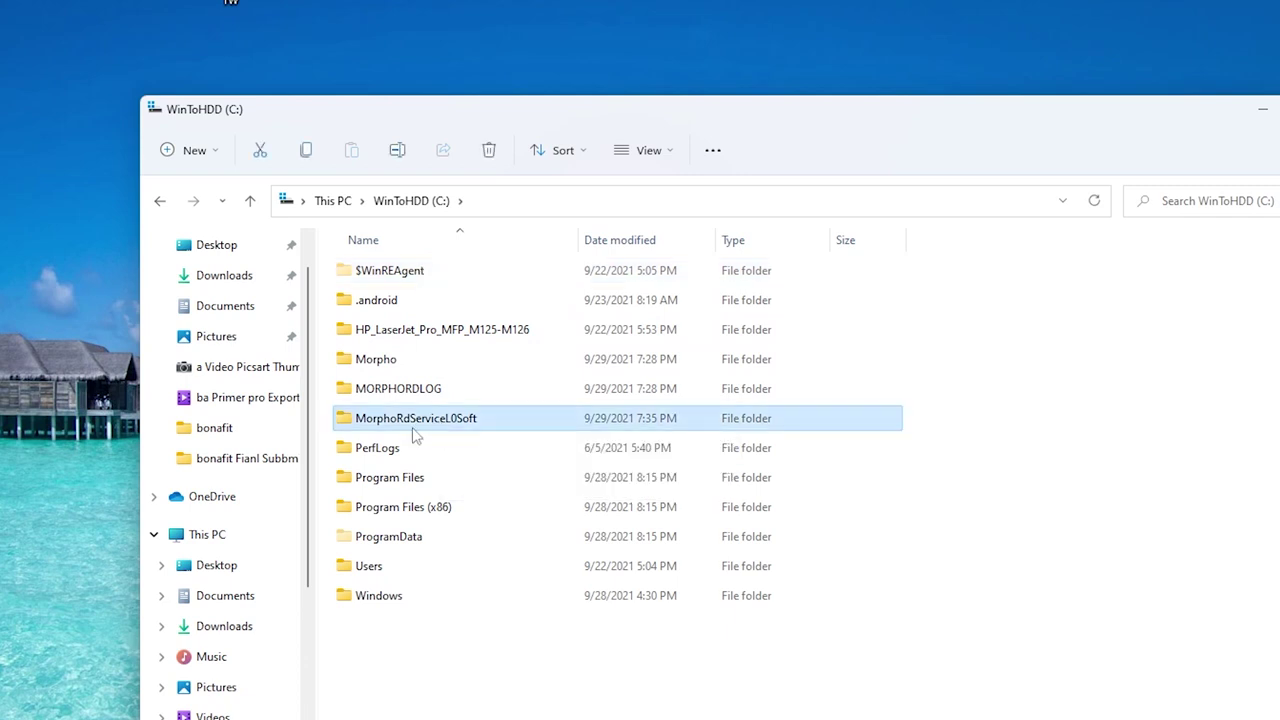
{"action": "double_click", "coordinate": [469, 427]}
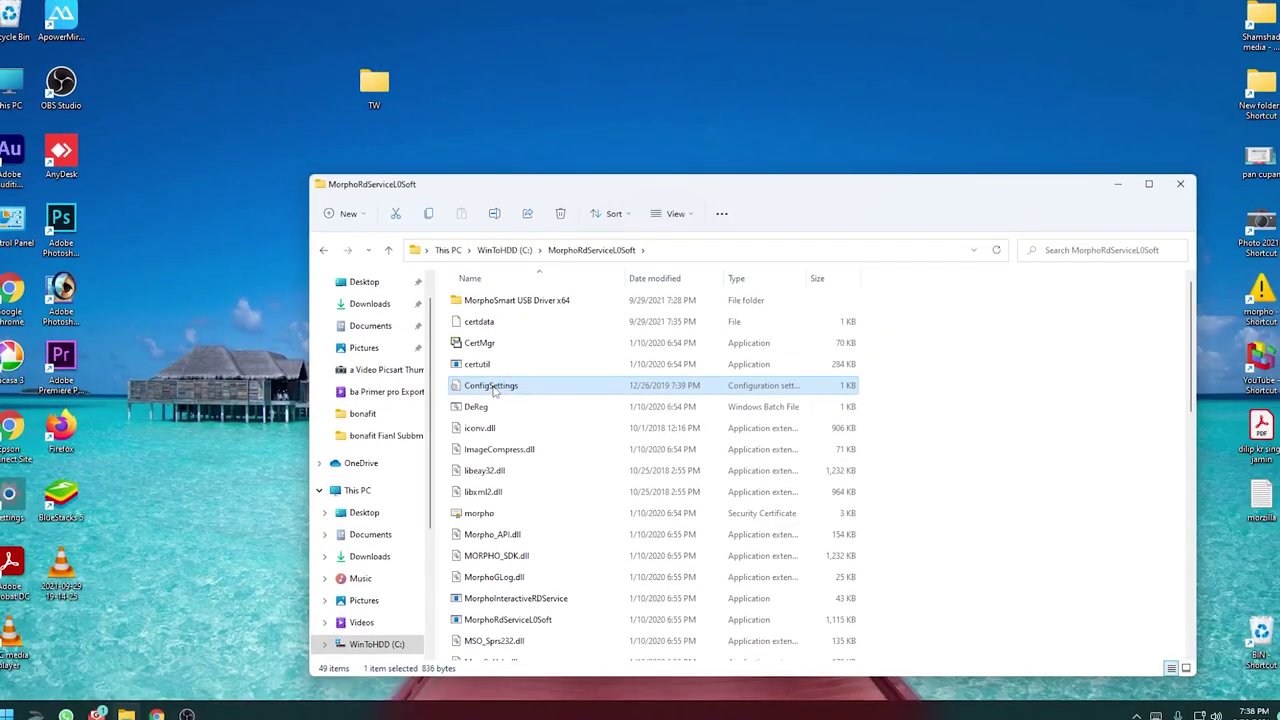
Step: Open the ConfigSettings file, set CommunicationMode to 0 for Https and save the file
{"action": "double_click", "coordinate": [390, 395]}
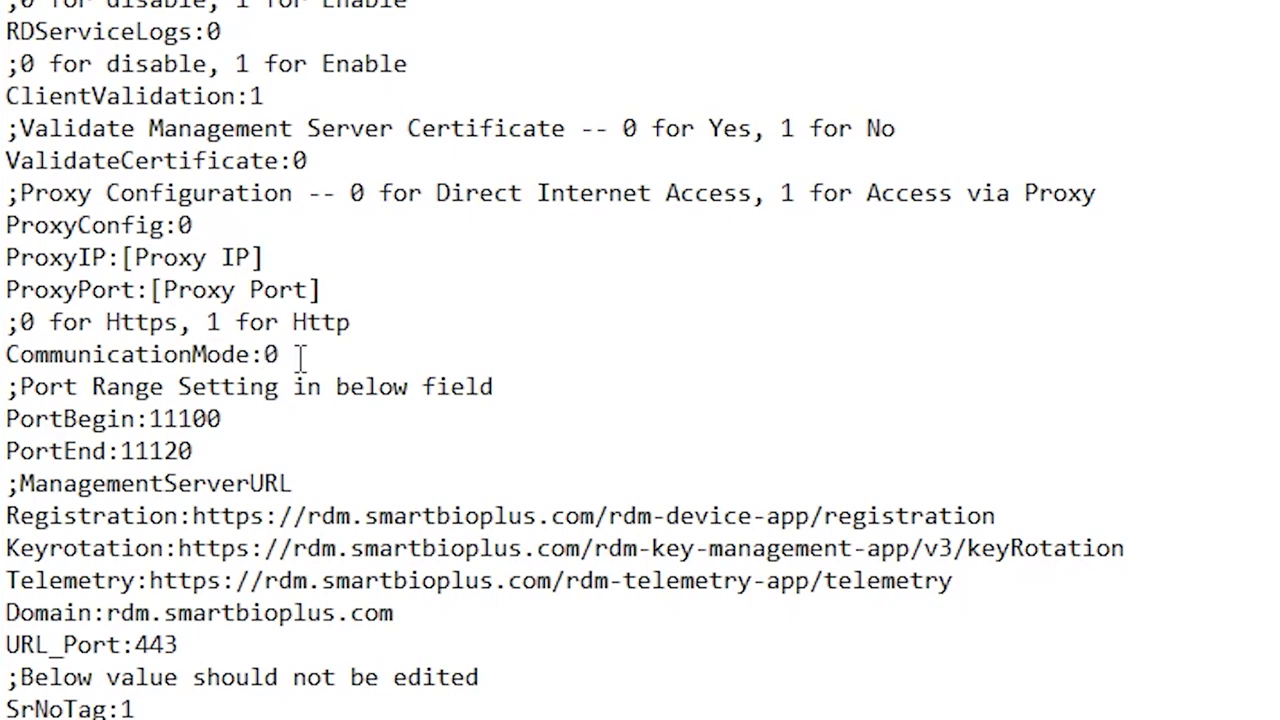
{"action": "left_click", "coordinate": [19, 32]}
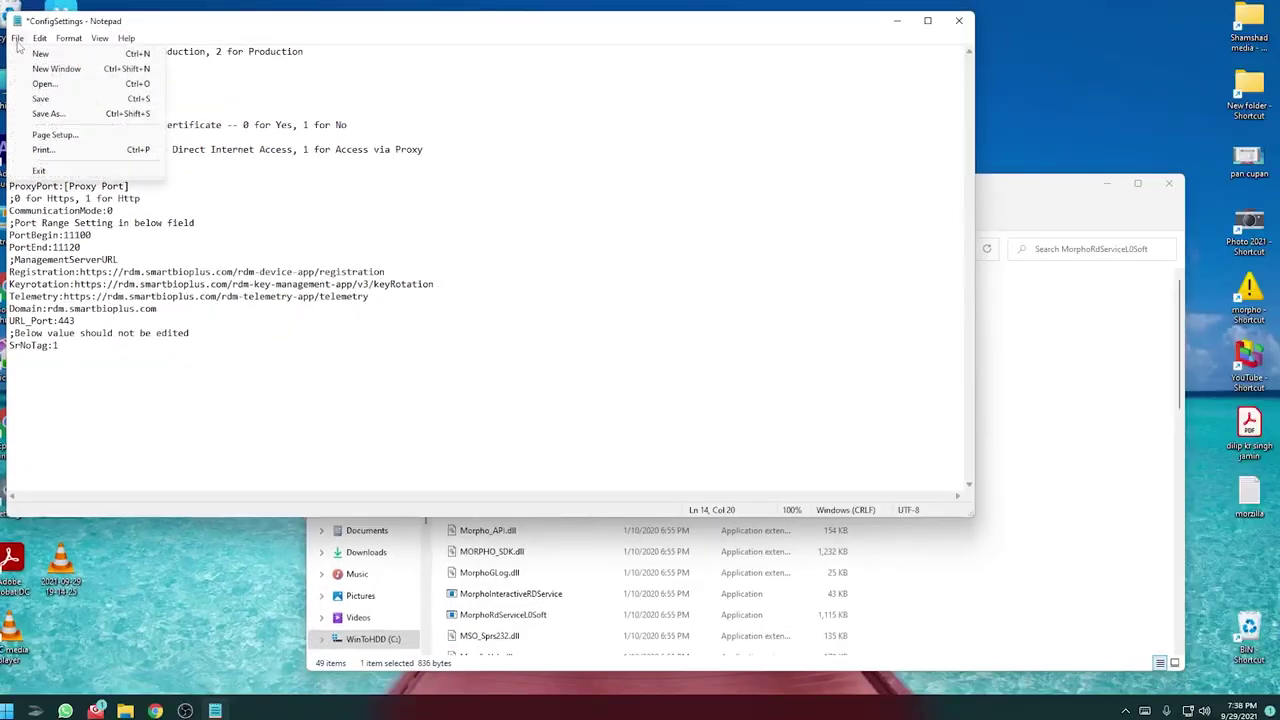
{"action": "left_click", "coordinate": [40, 98]}
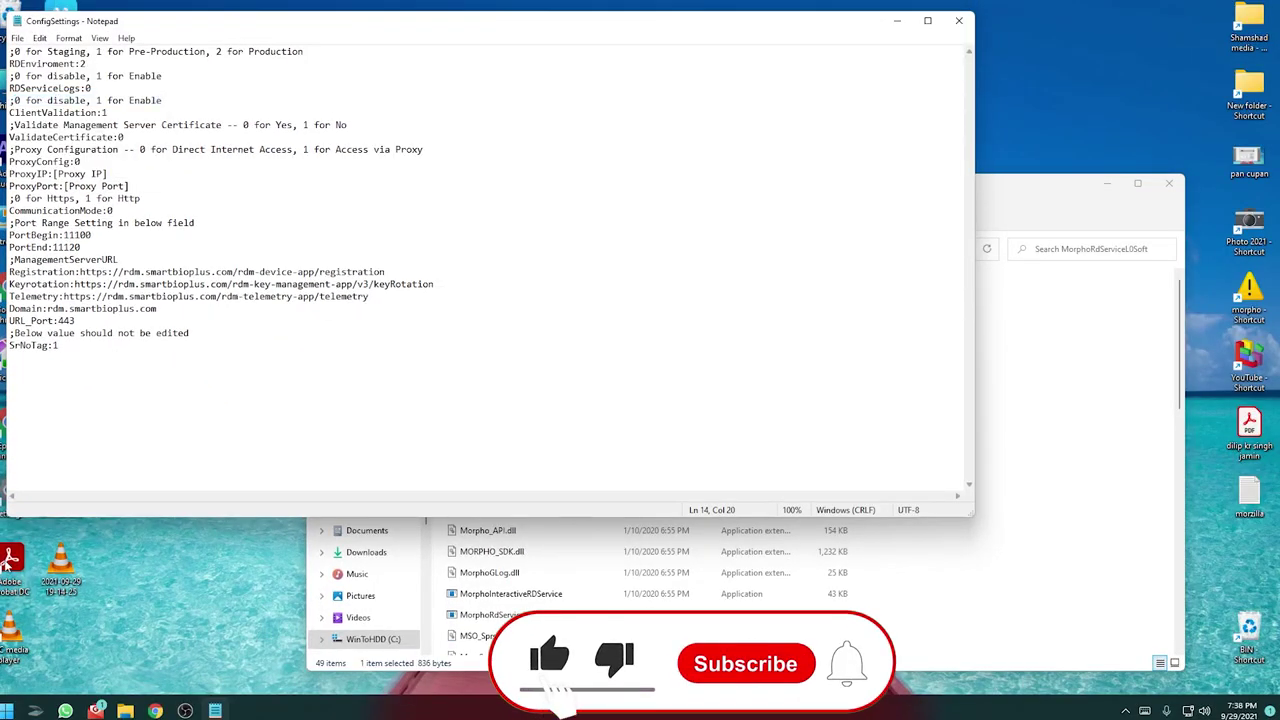
Step: Search Windows for services.msc and launch the Services console
{"action": "left_click", "coordinate": [6, 711]}
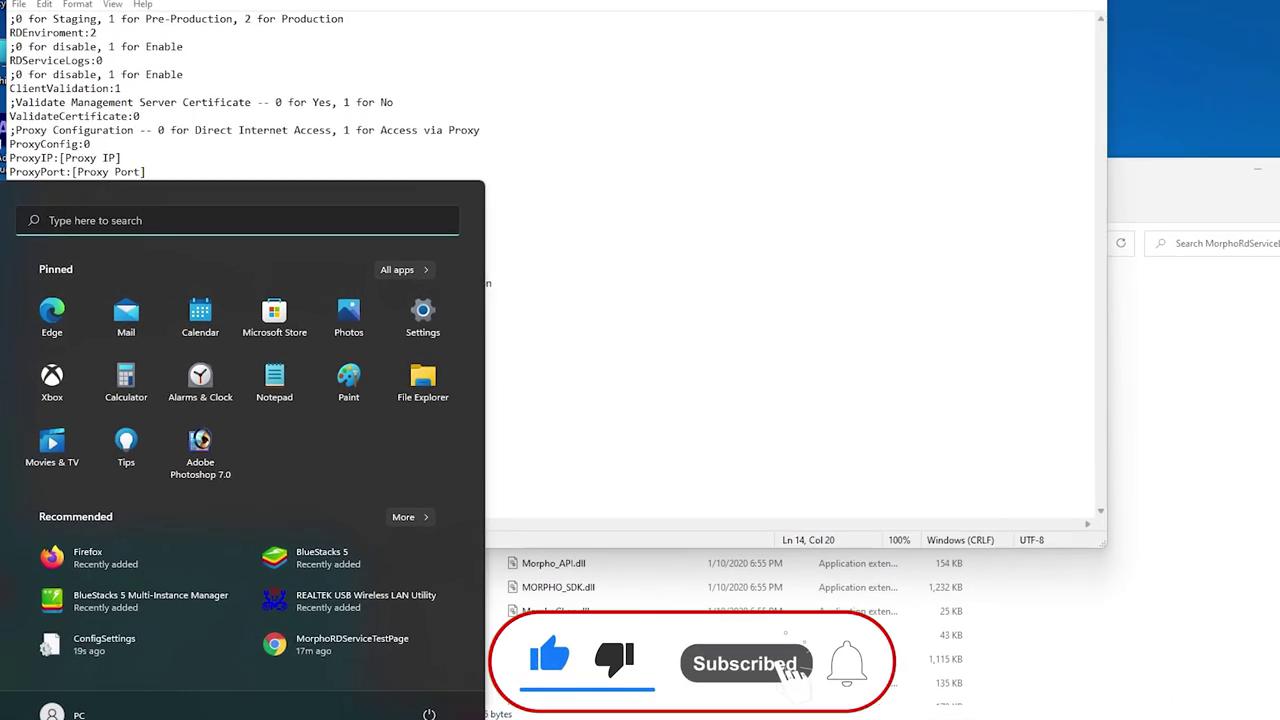
{"action": "type", "text": "servic"}
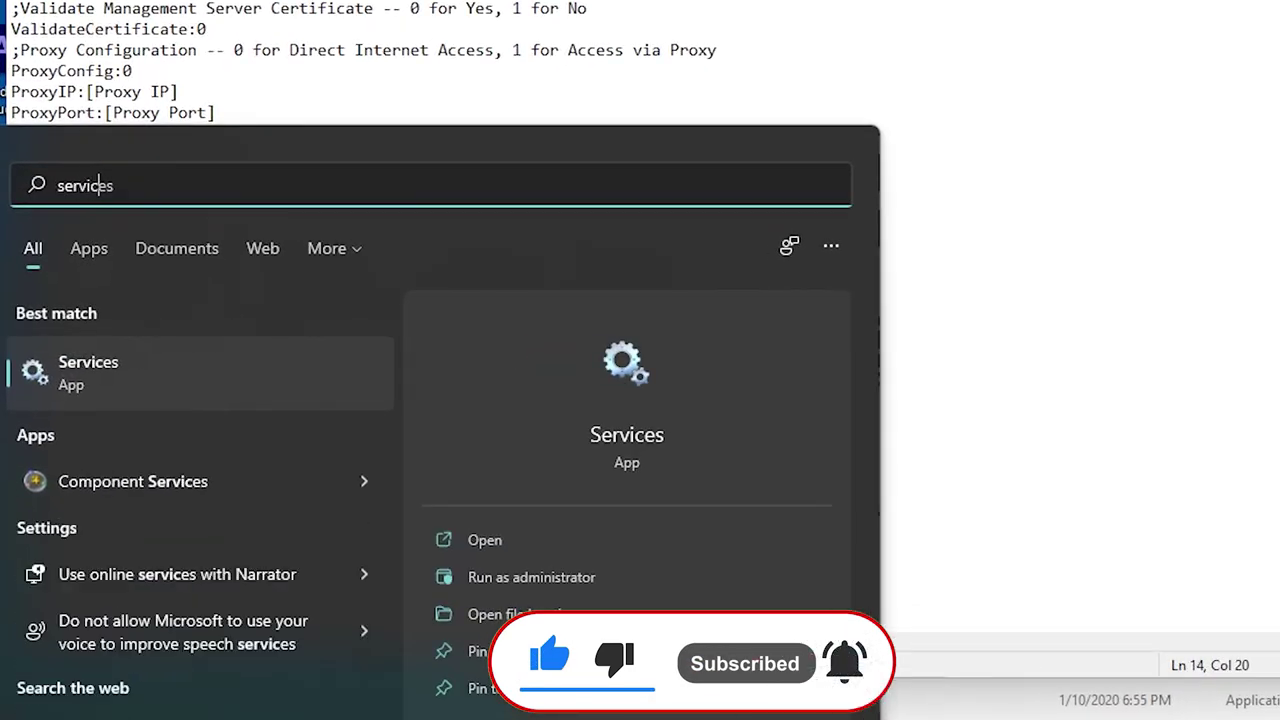
{"action": "type", "text": "es.msc"}
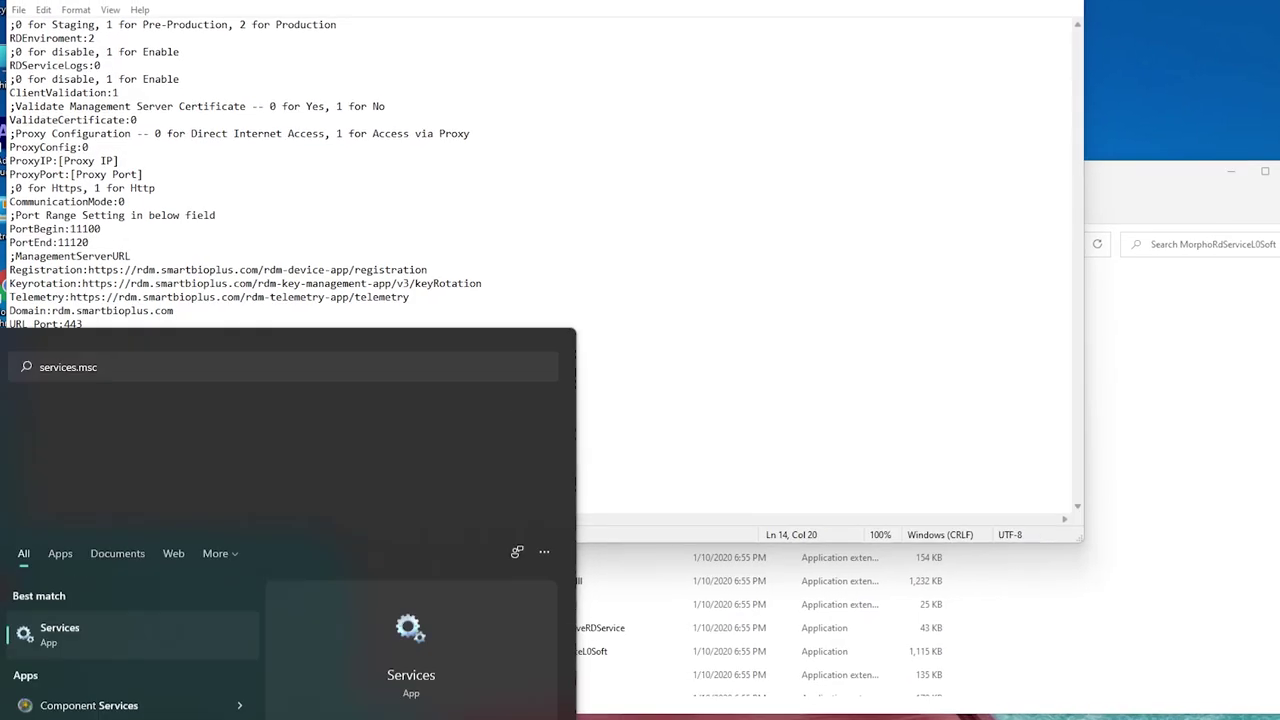
{"action": "key", "text": "Return"}
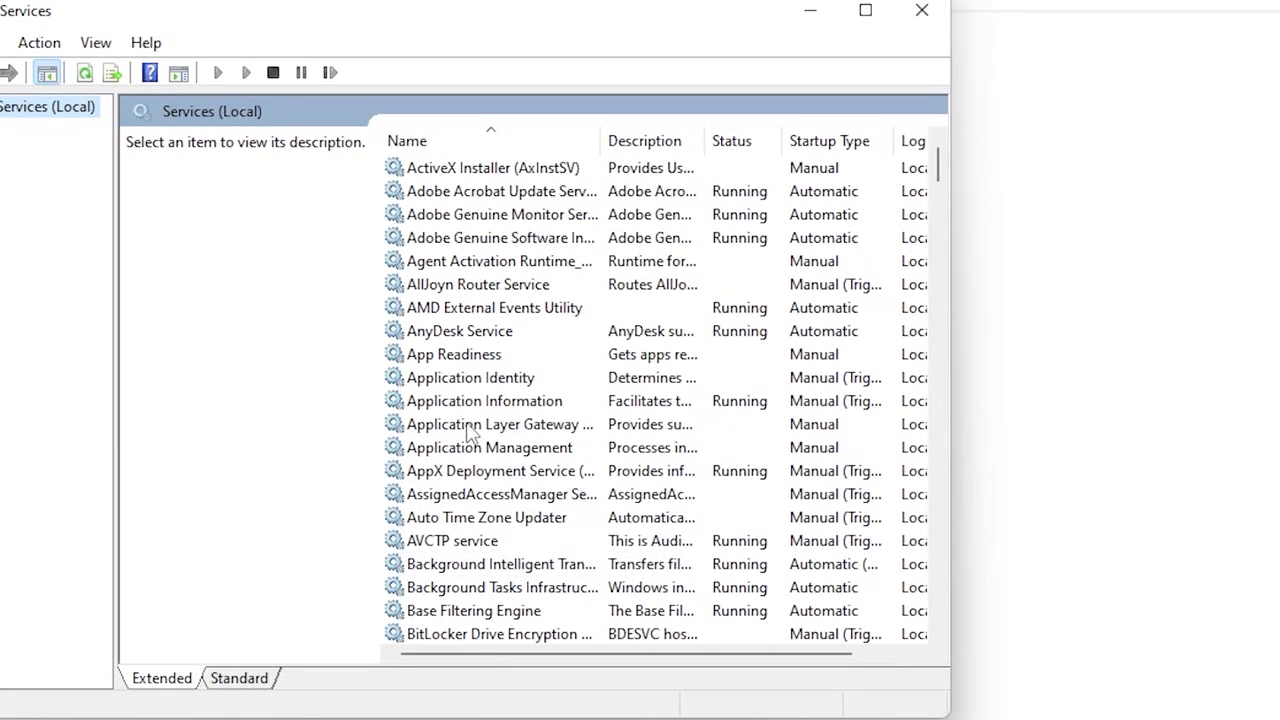
Step: Find Morpho RD Service in the services list, restart it and minimize the Services window
{"action": "left_click", "coordinate": [467, 426]}
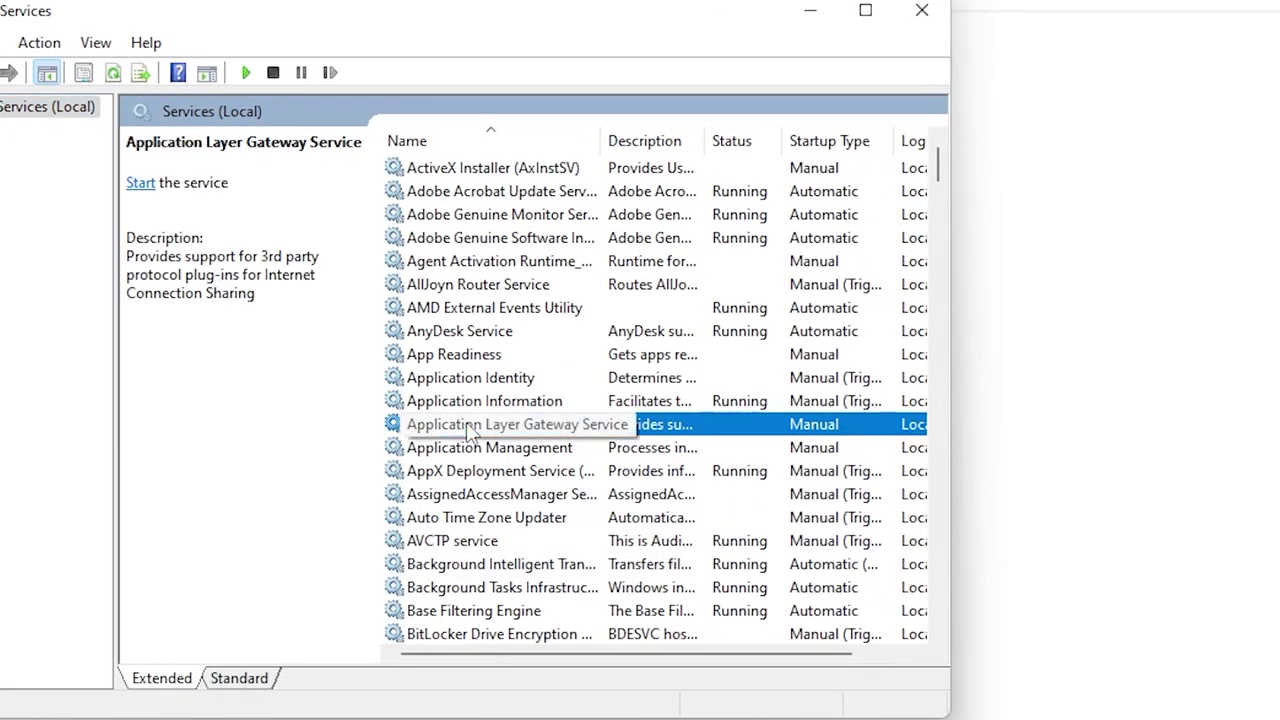
{"action": "type", "text": "mo"}
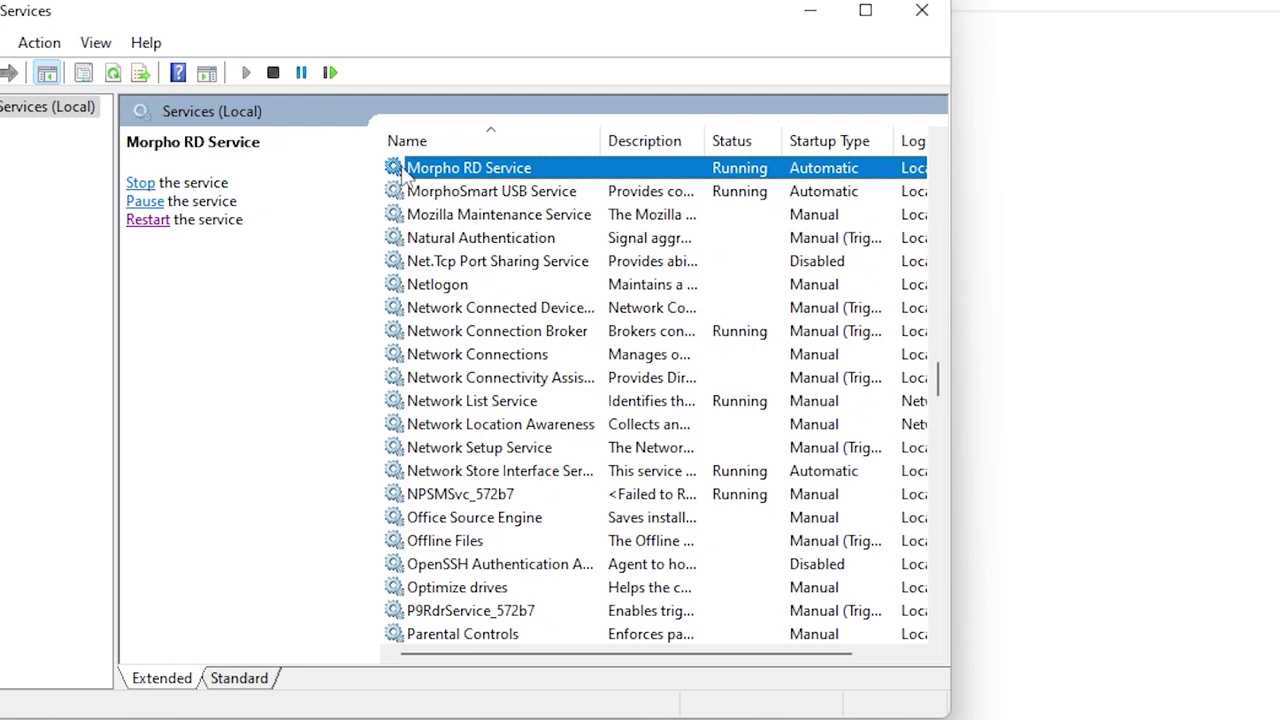
{"action": "left_click", "coordinate": [146, 226]}
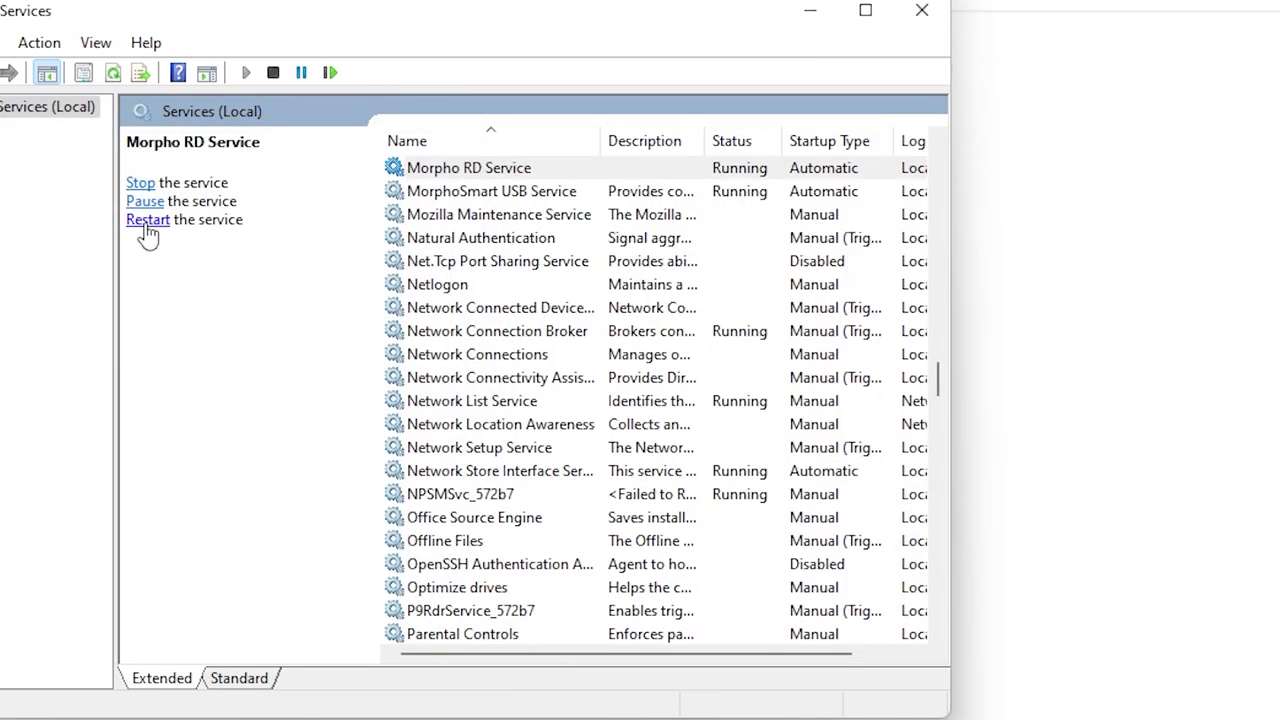
{"action": "left_click", "coordinate": [809, 14]}
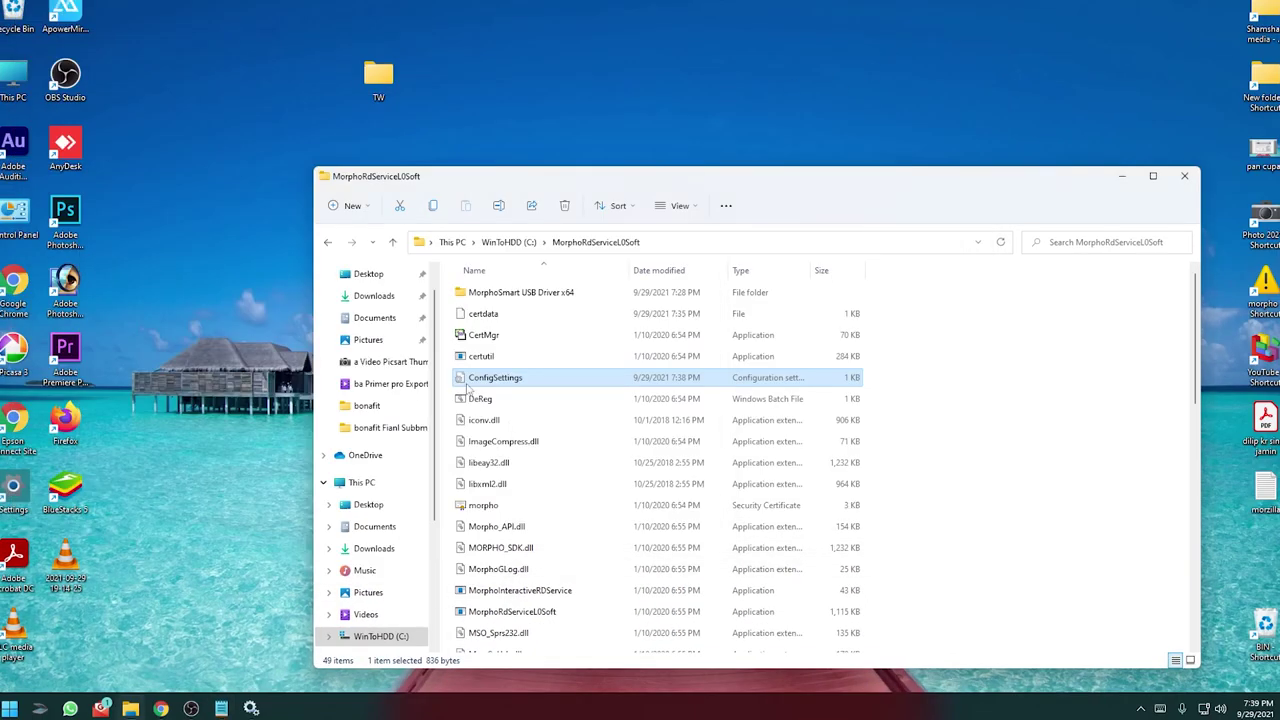
Step: Switch to Chrome and open the chrome://flags page
{"action": "left_click", "coordinate": [160, 708]}
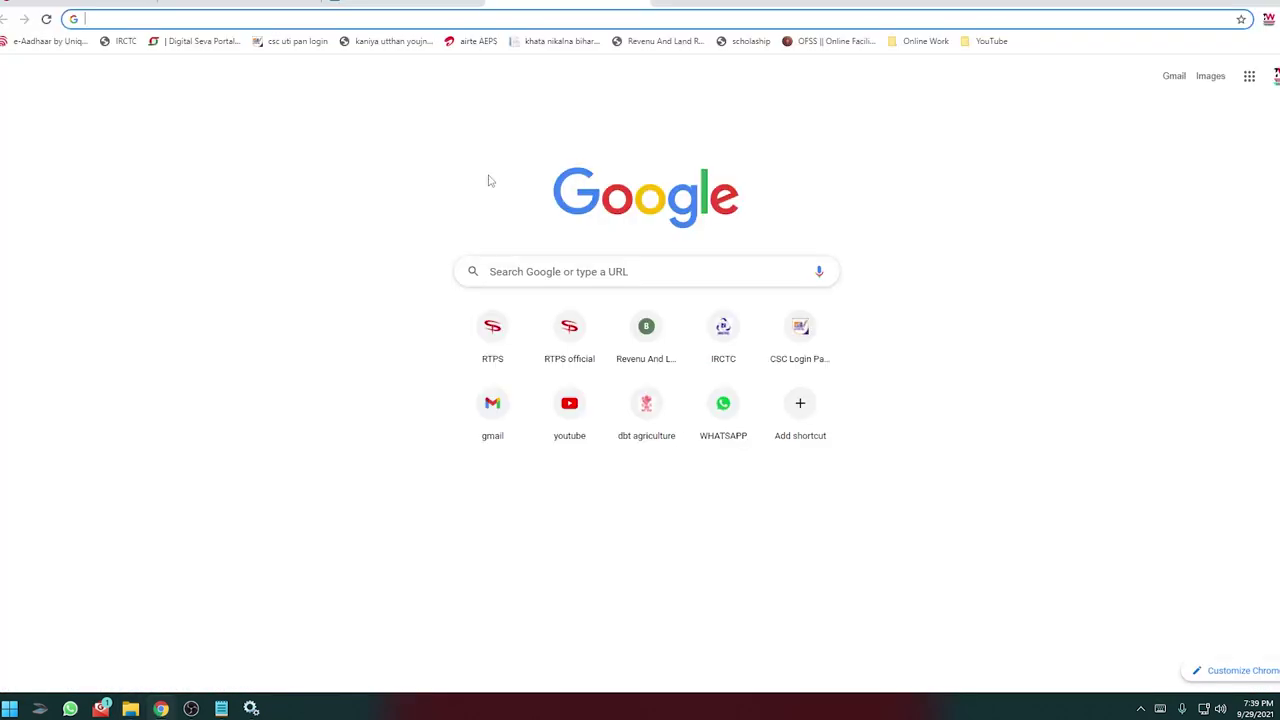
{"action": "key", "text": "ctrl+h"}
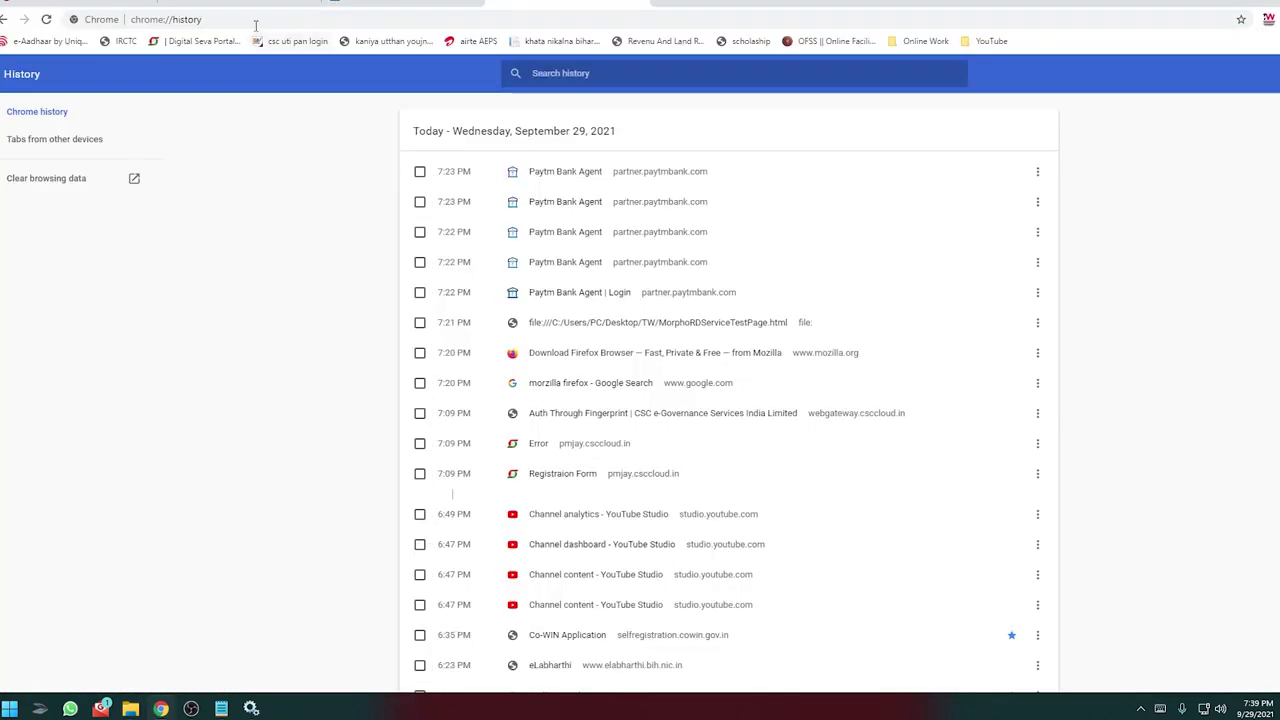
{"action": "double_click", "coordinate": [246, 18]}
{"action": "type", "text": "flag"}
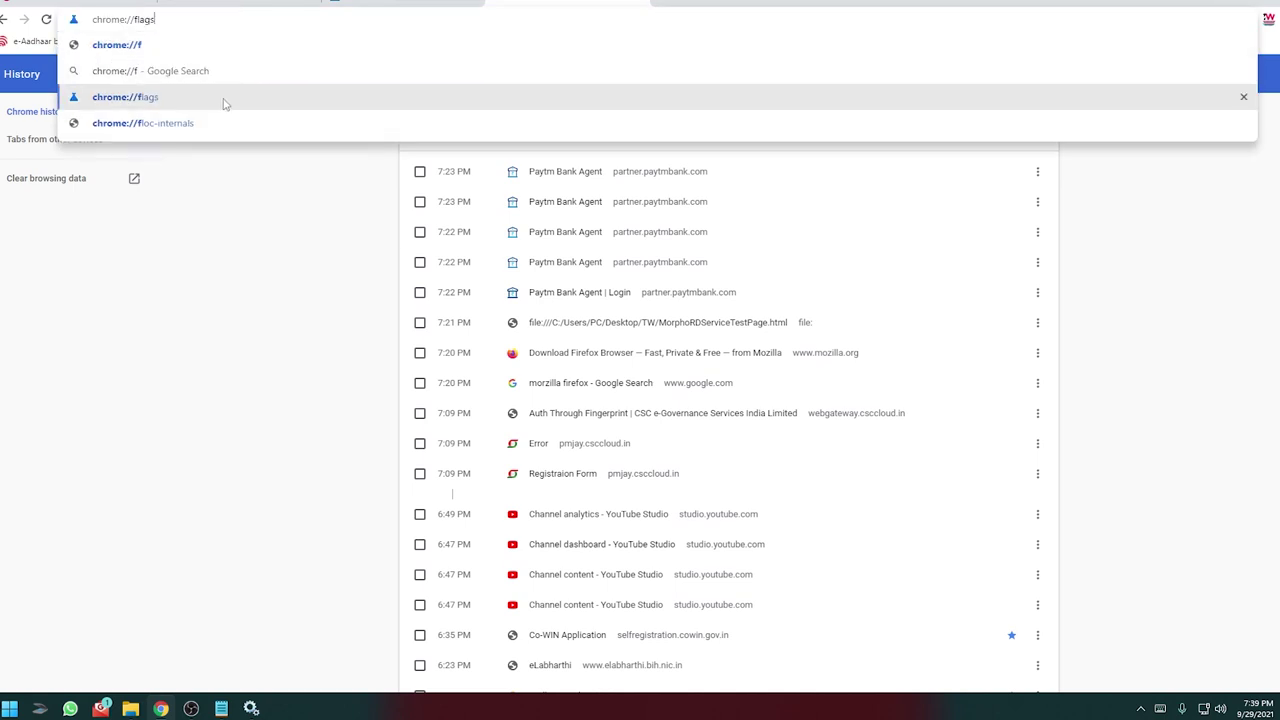
{"action": "left_click", "coordinate": [224, 98]}
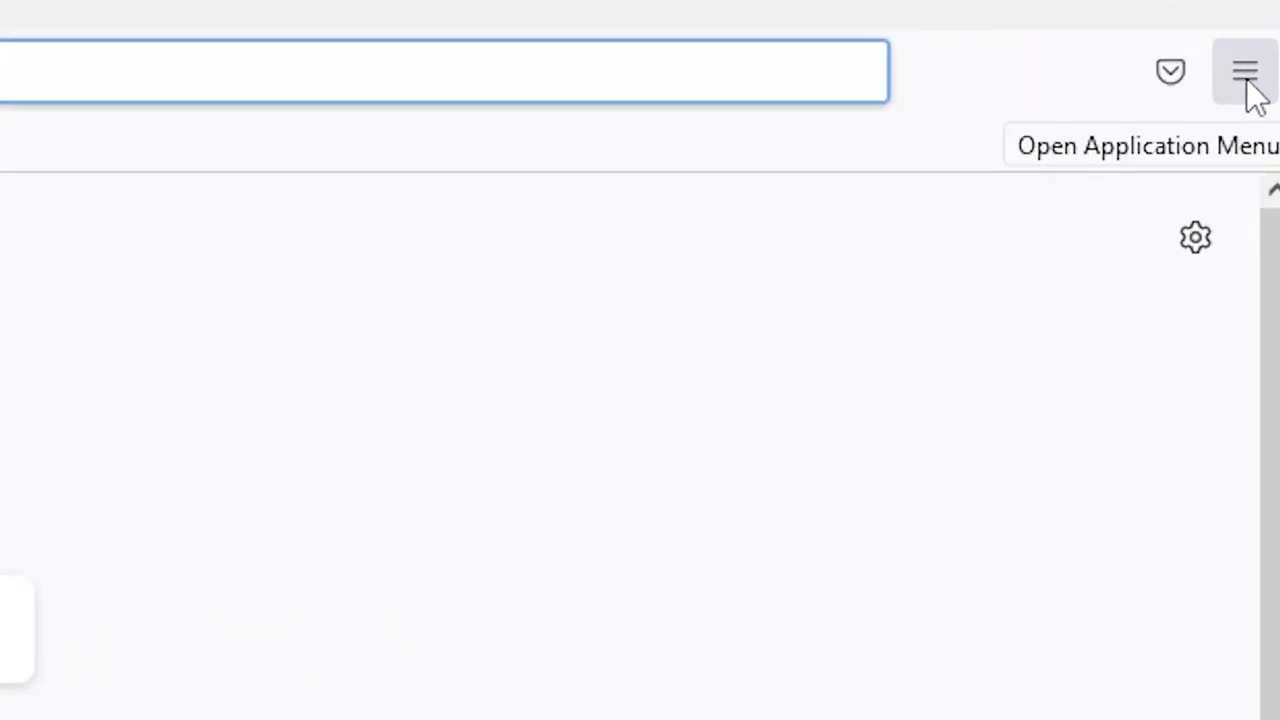
Step: Open the Privacy & Security settings in Firefox
{"action": "left_click", "coordinate": [1248, 82]}
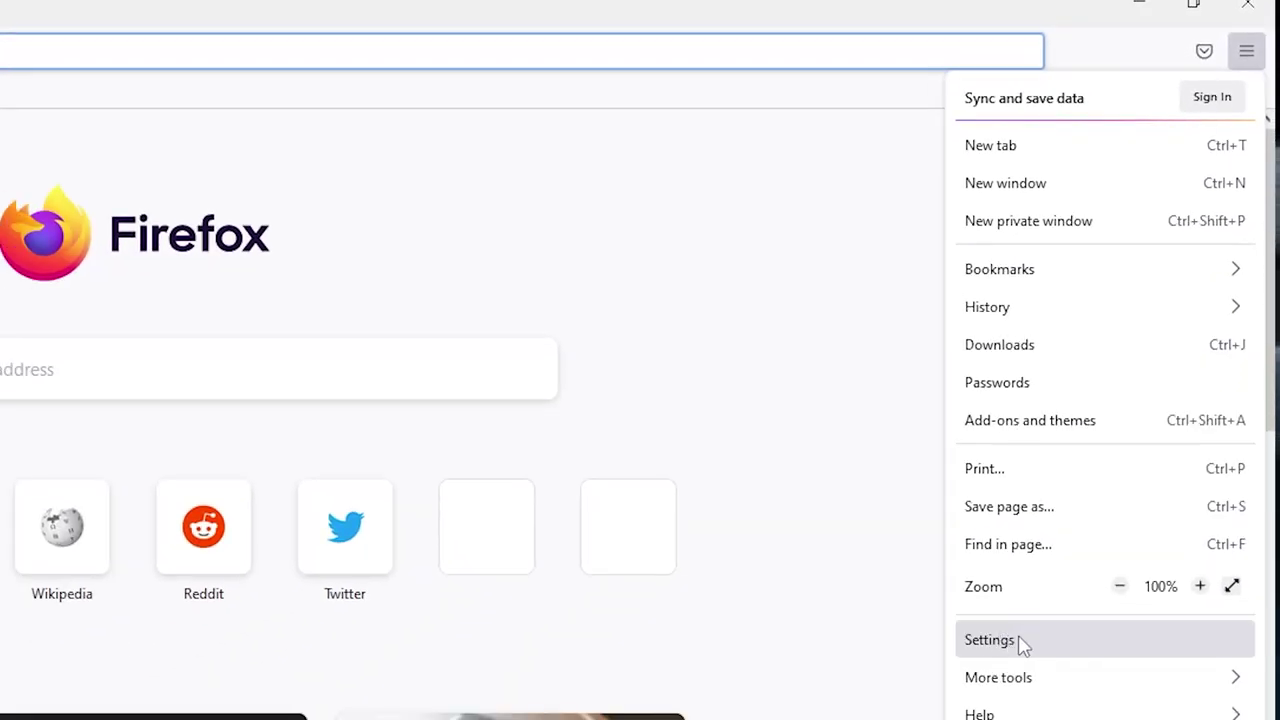
{"action": "left_click", "coordinate": [1022, 642]}
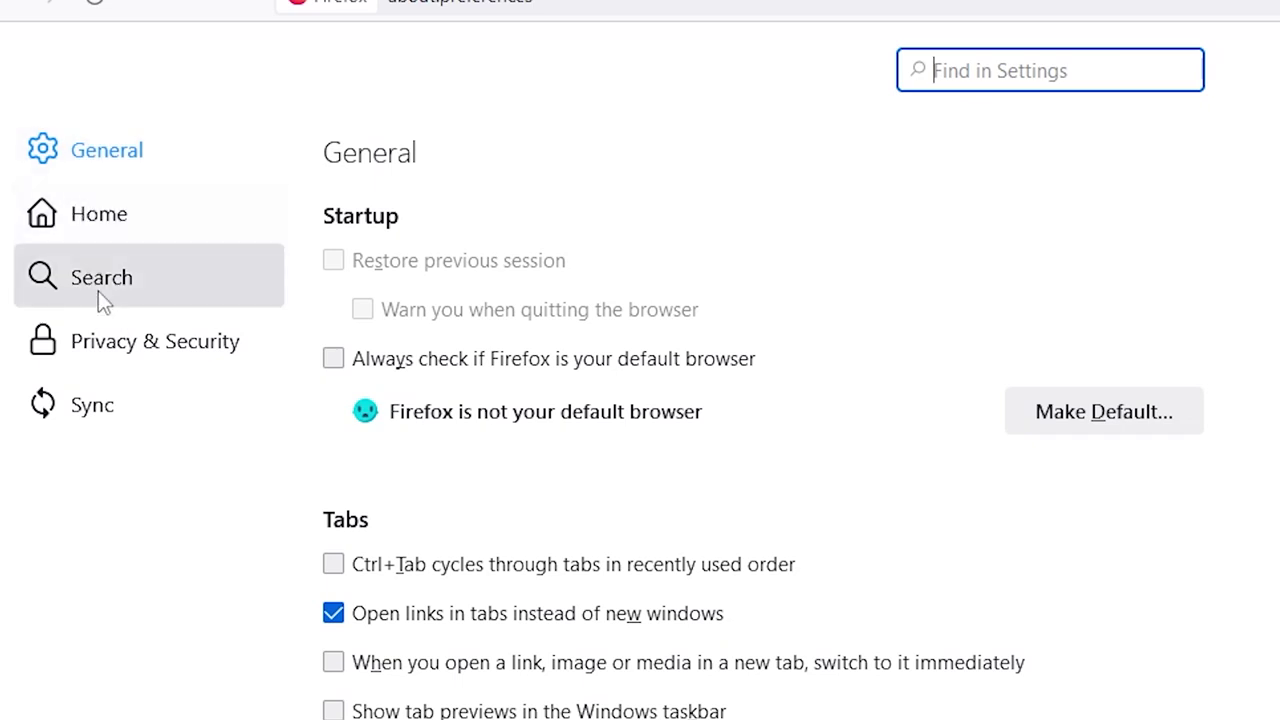
{"action": "left_click", "coordinate": [104, 354]}
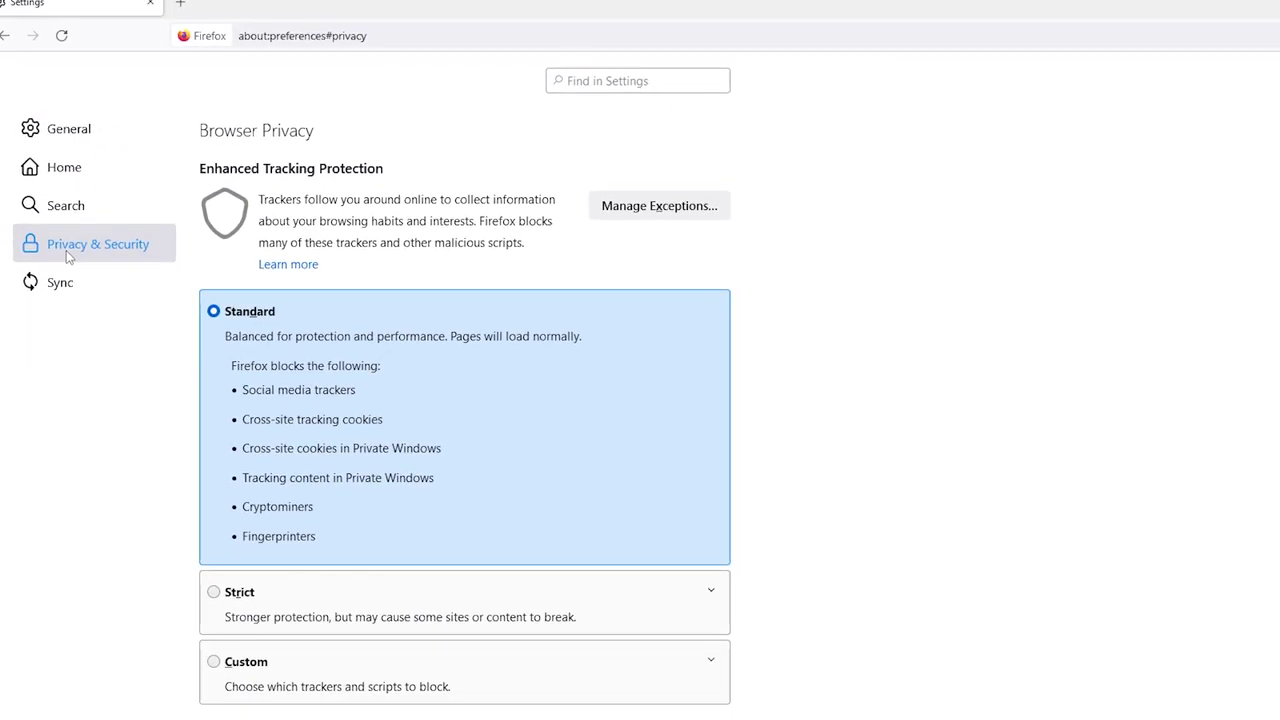
Step: Set the History option to Never remember history in the Privacy & Security settings
{"action": "scroll", "coordinate": [735, 343], "scroll_direction": "down", "scroll_amount": 10}
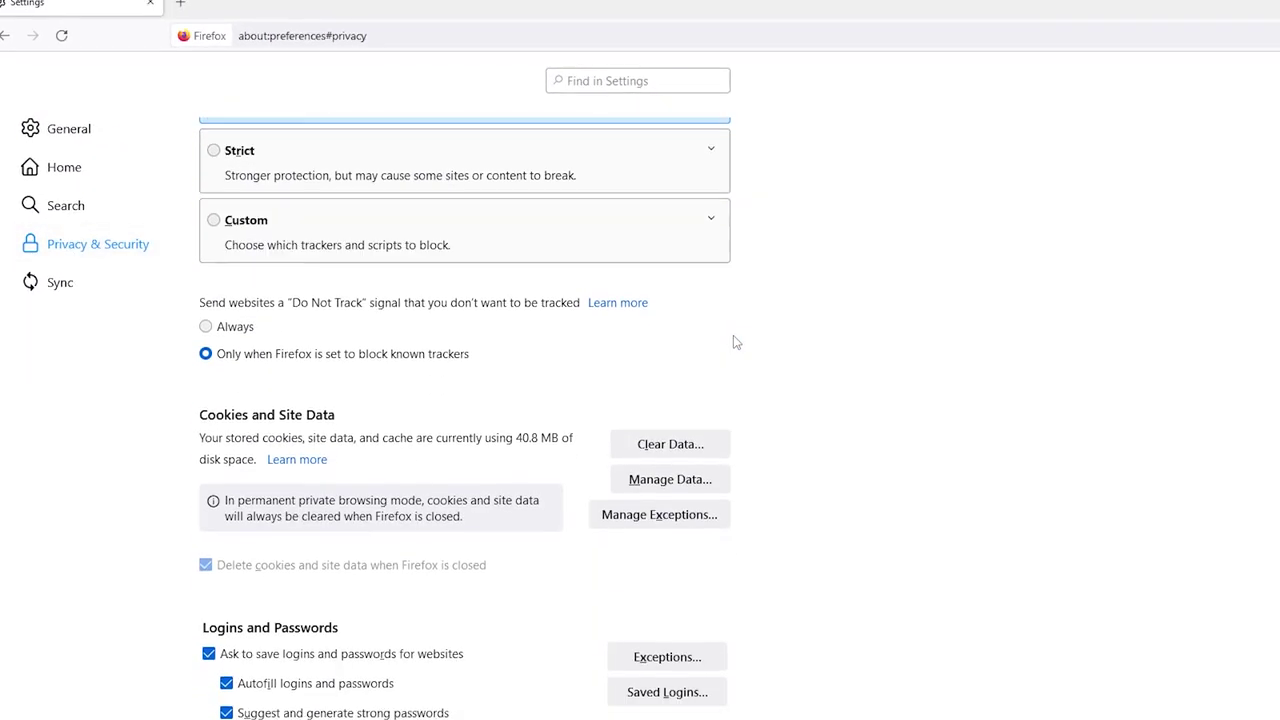
{"action": "scroll", "coordinate": [735, 343], "scroll_direction": "down", "scroll_amount": 1}
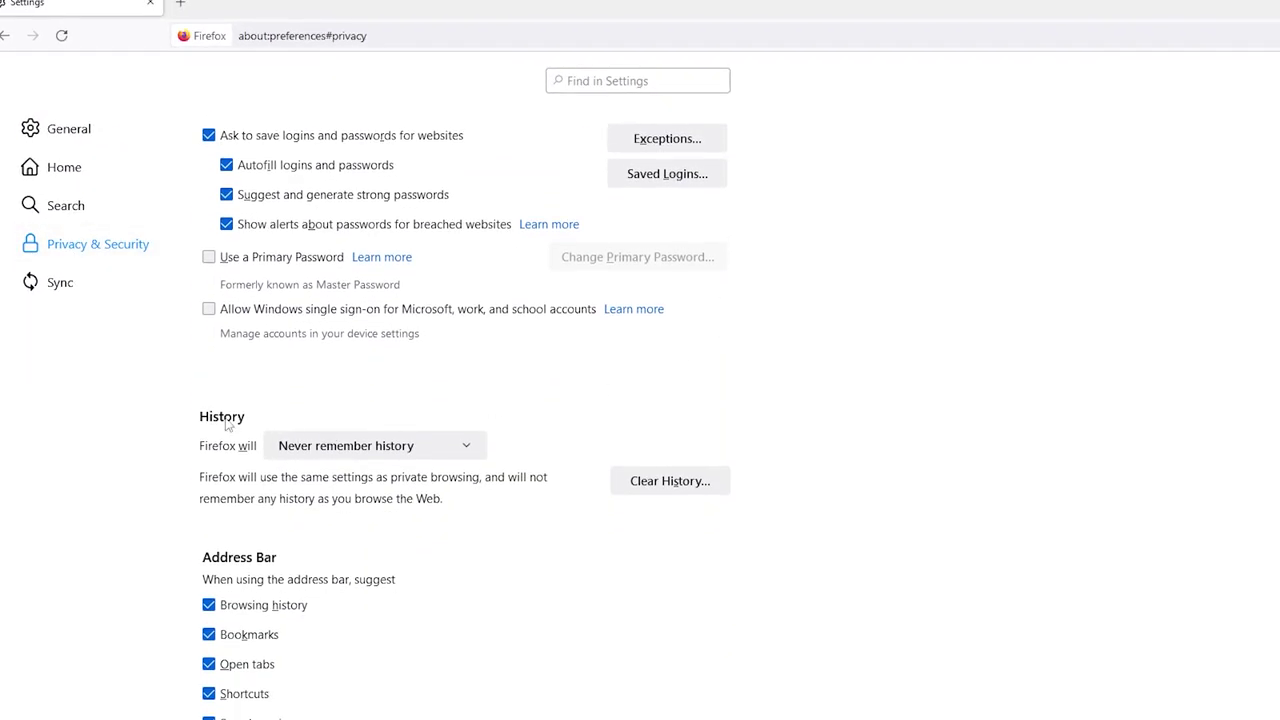
{"action": "left_click", "coordinate": [318, 455]}
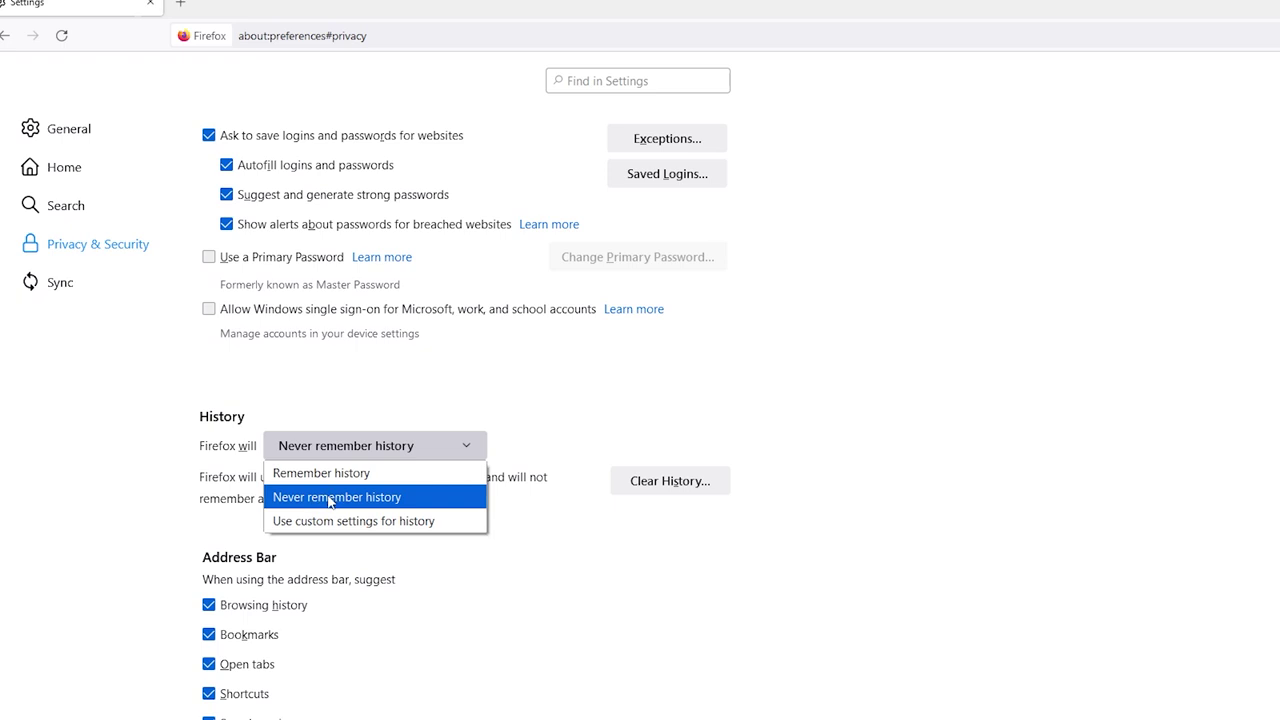
{"action": "left_click", "coordinate": [329, 499]}
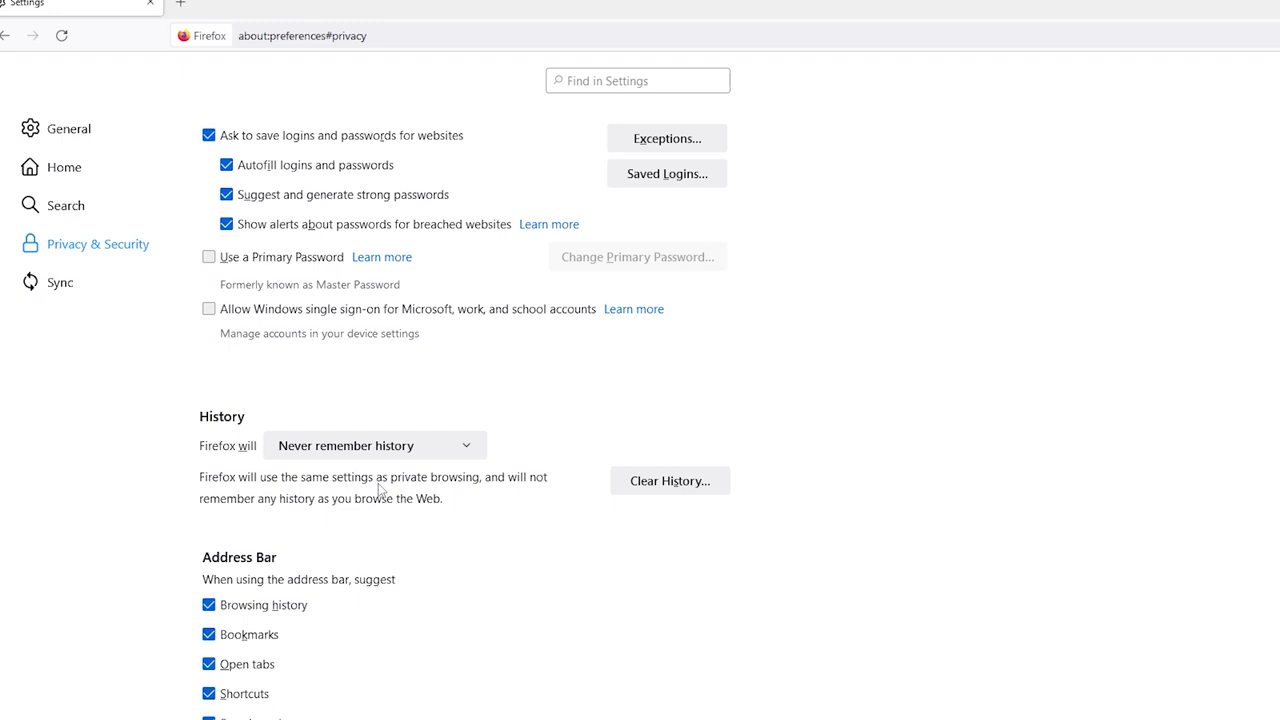
{"action": "scroll", "coordinate": [380, 488], "scroll_direction": "down", "scroll_amount": 7}
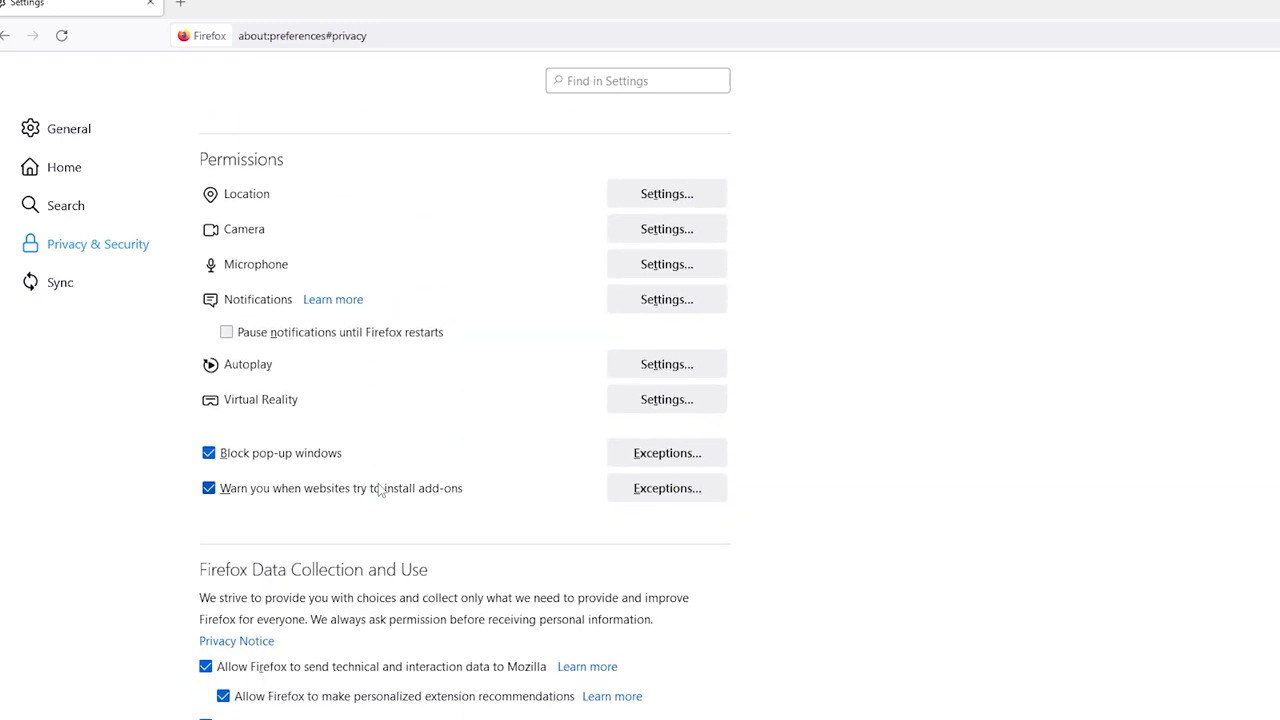
Step: Turn off Block pop-up windows in the Permissions section of the Firefox privacy settings
{"action": "scroll", "coordinate": [345, 485], "scroll_direction": "up", "scroll_amount": 2}
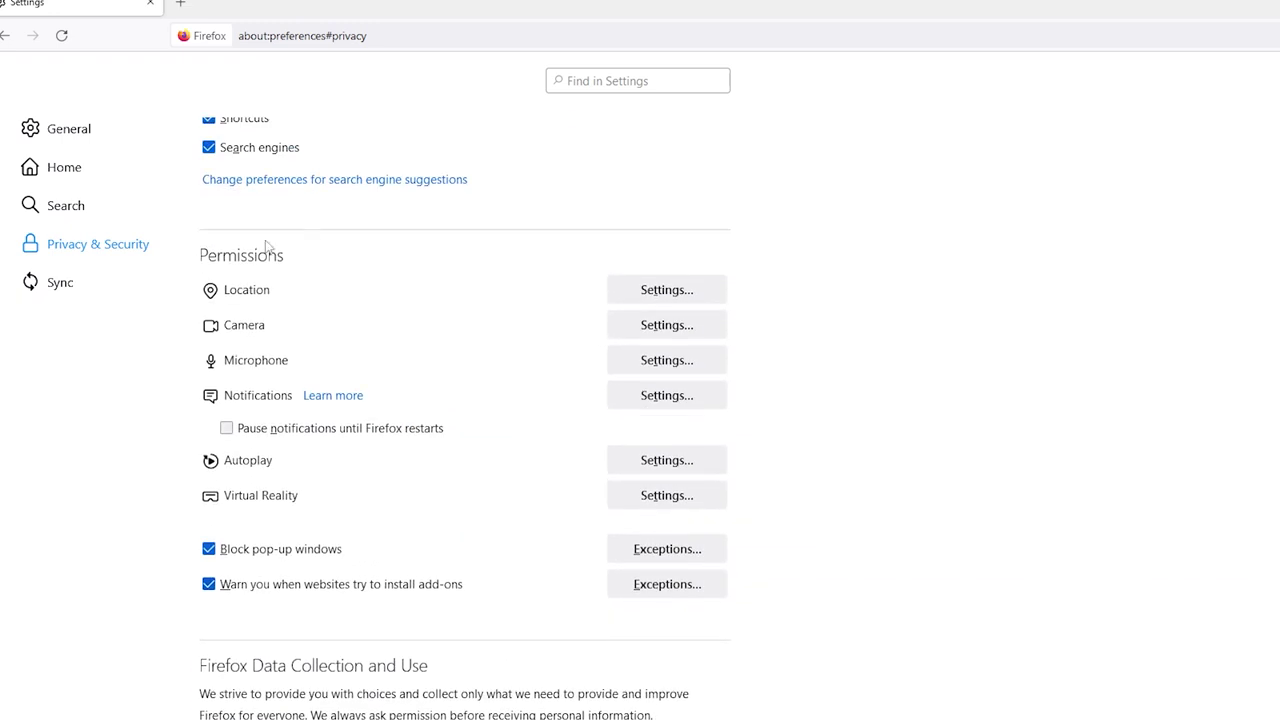
{"action": "left_click_drag", "start_coordinate": [202, 255], "coordinate": [299, 261]}
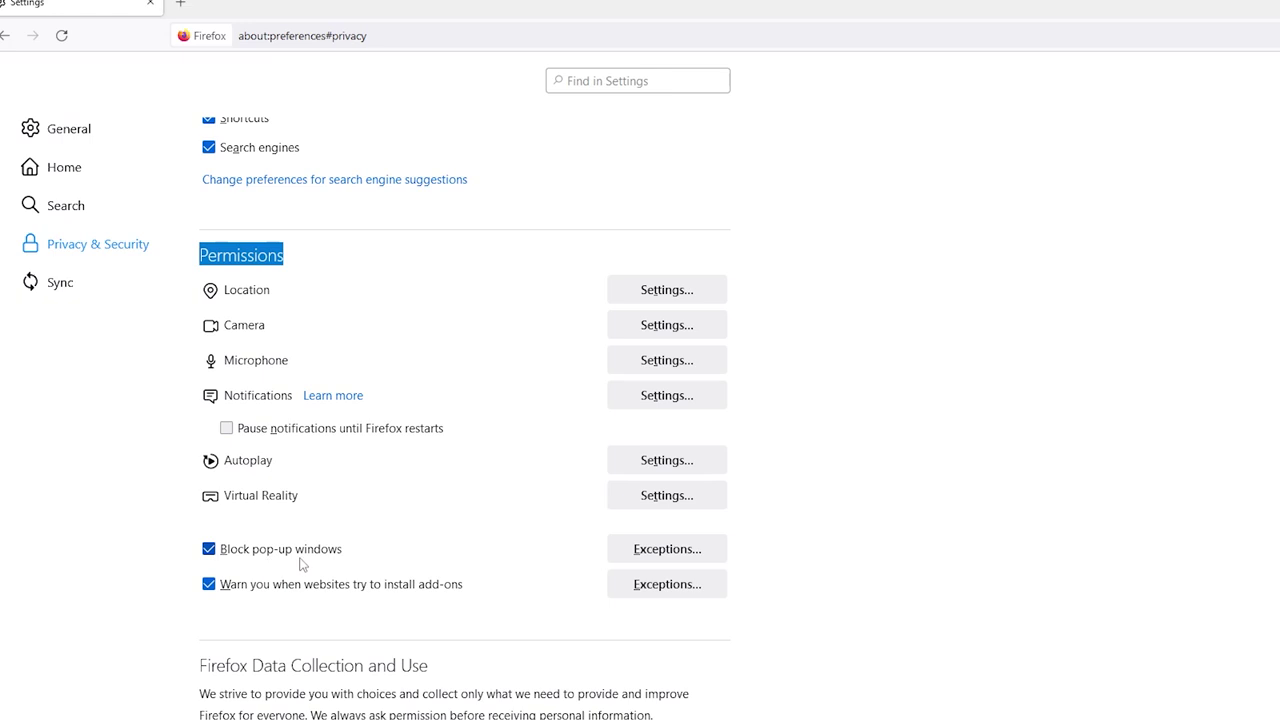
{"action": "left_click", "coordinate": [208, 550]}
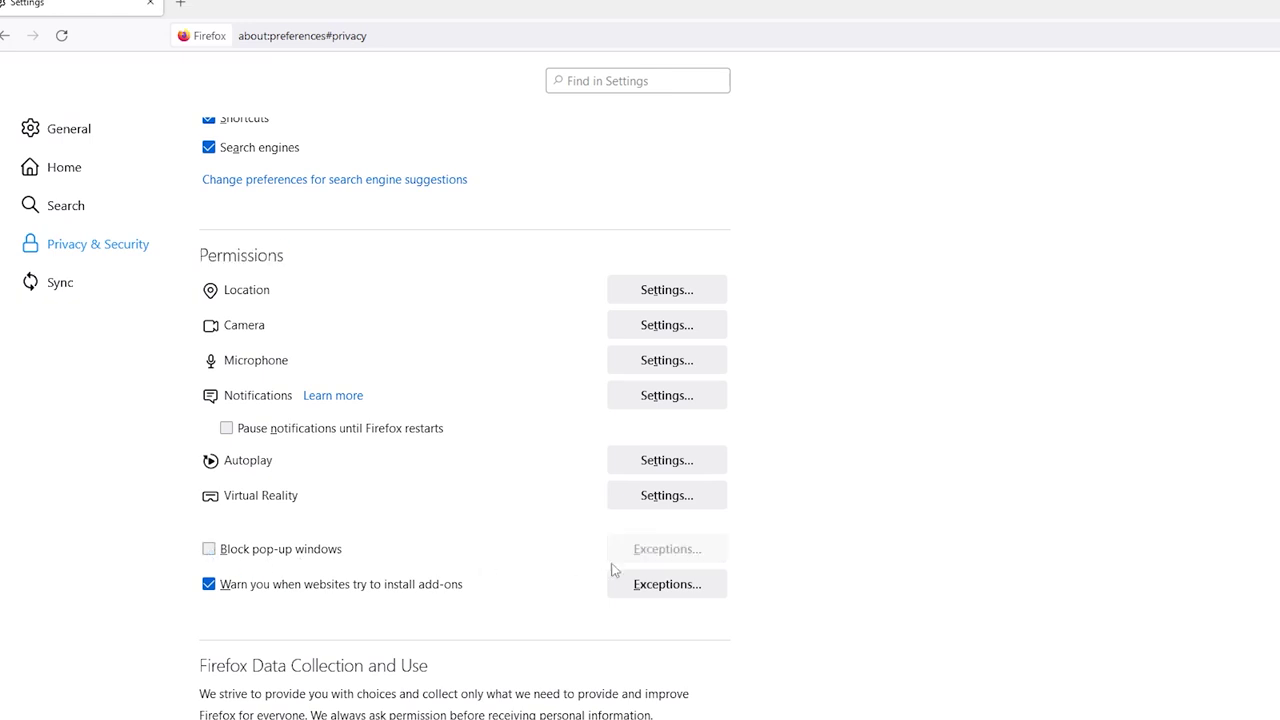
{"action": "scroll", "coordinate": [668, 562], "scroll_direction": "up", "scroll_amount": 5}
{"action": "scroll", "coordinate": [668, 562], "scroll_direction": "up", "scroll_amount": 4}
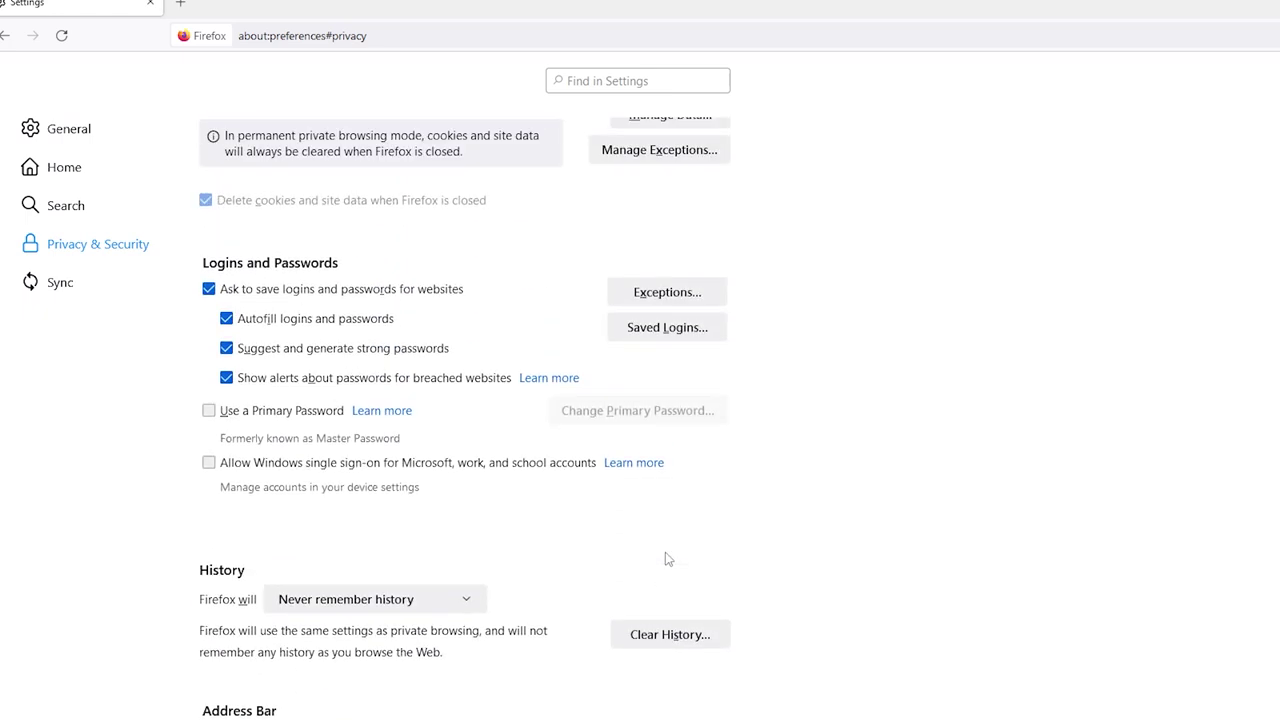
{"action": "left_click", "coordinate": [400, 37]}
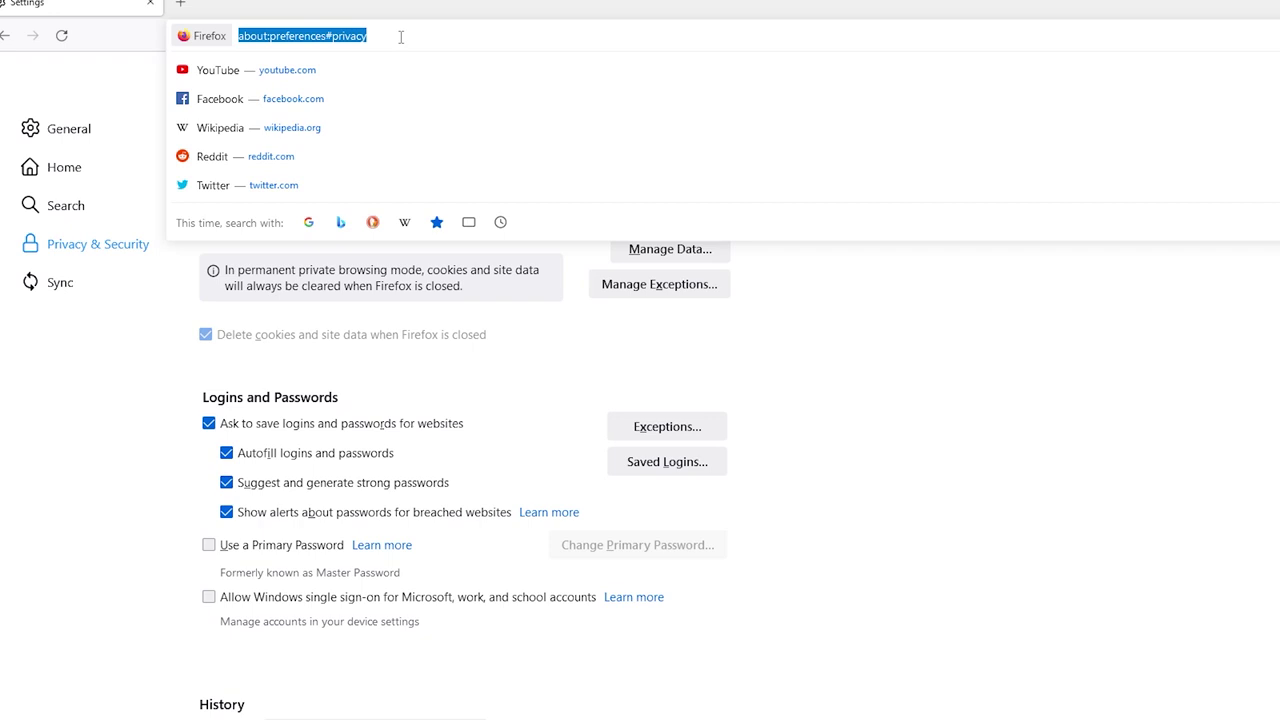
{"action": "type", "text": "http"}
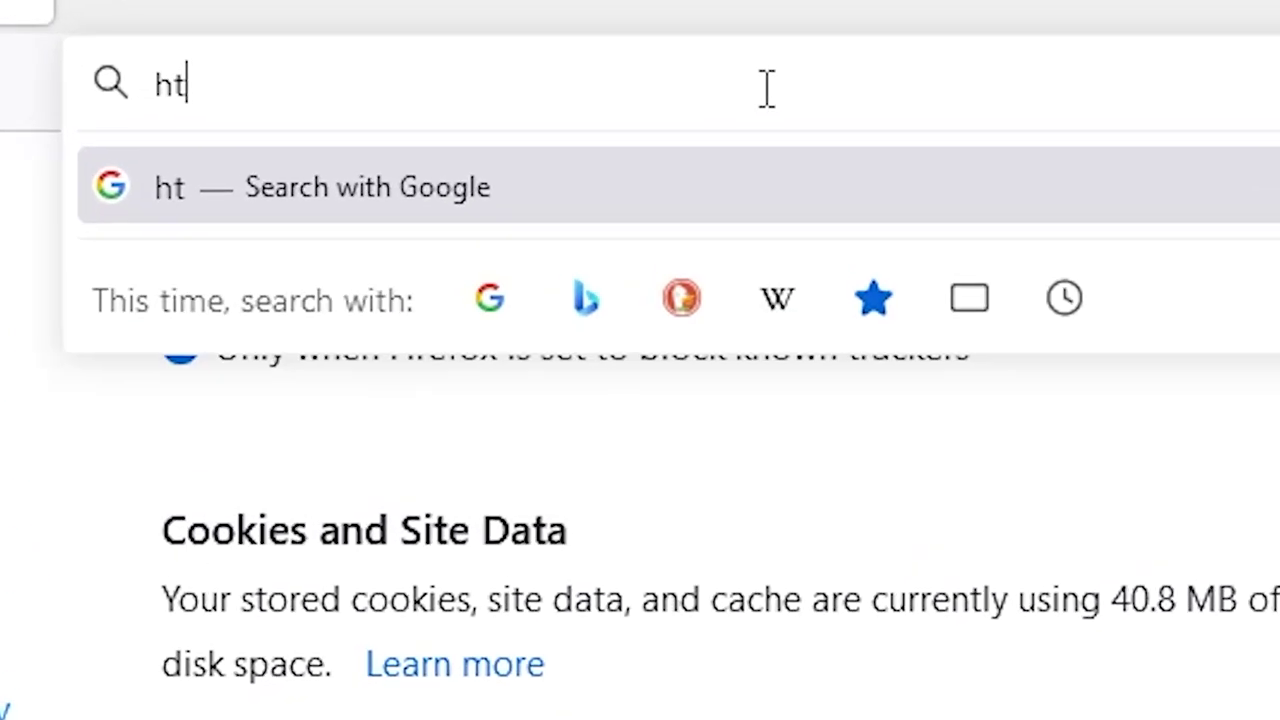
{"action": "type", "text": "s"}
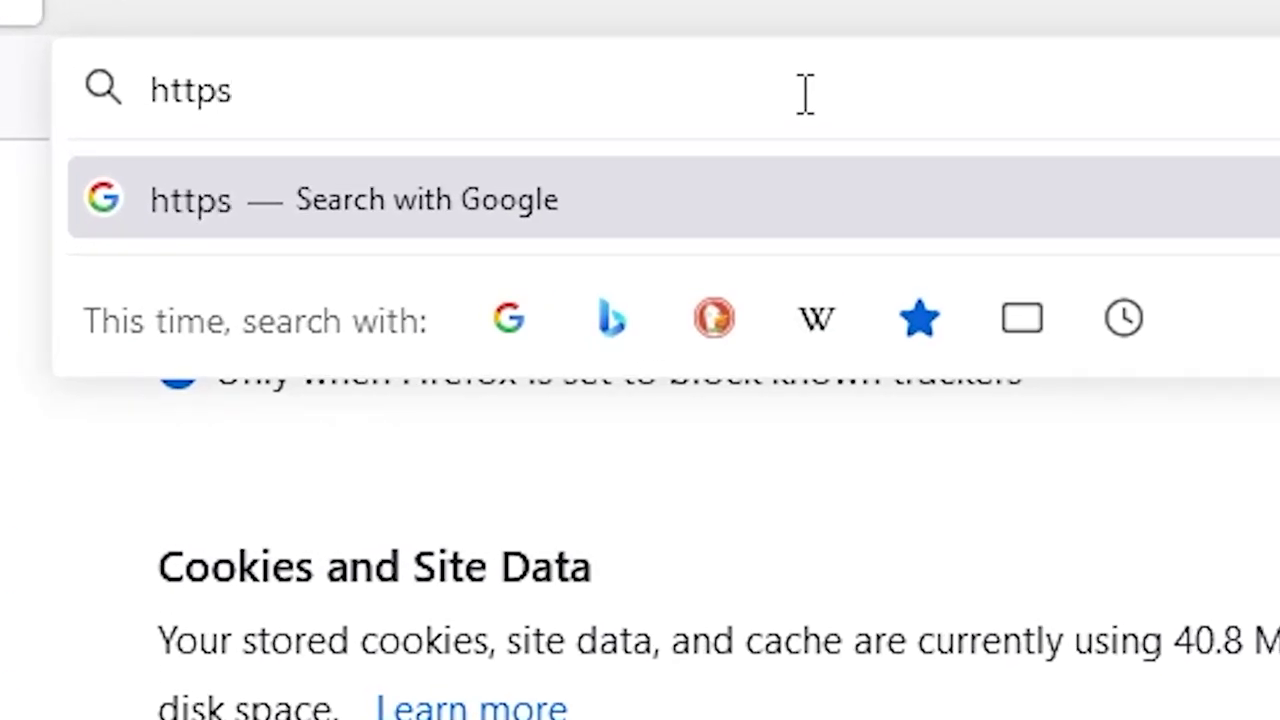
{"action": "type", "text": ":"}
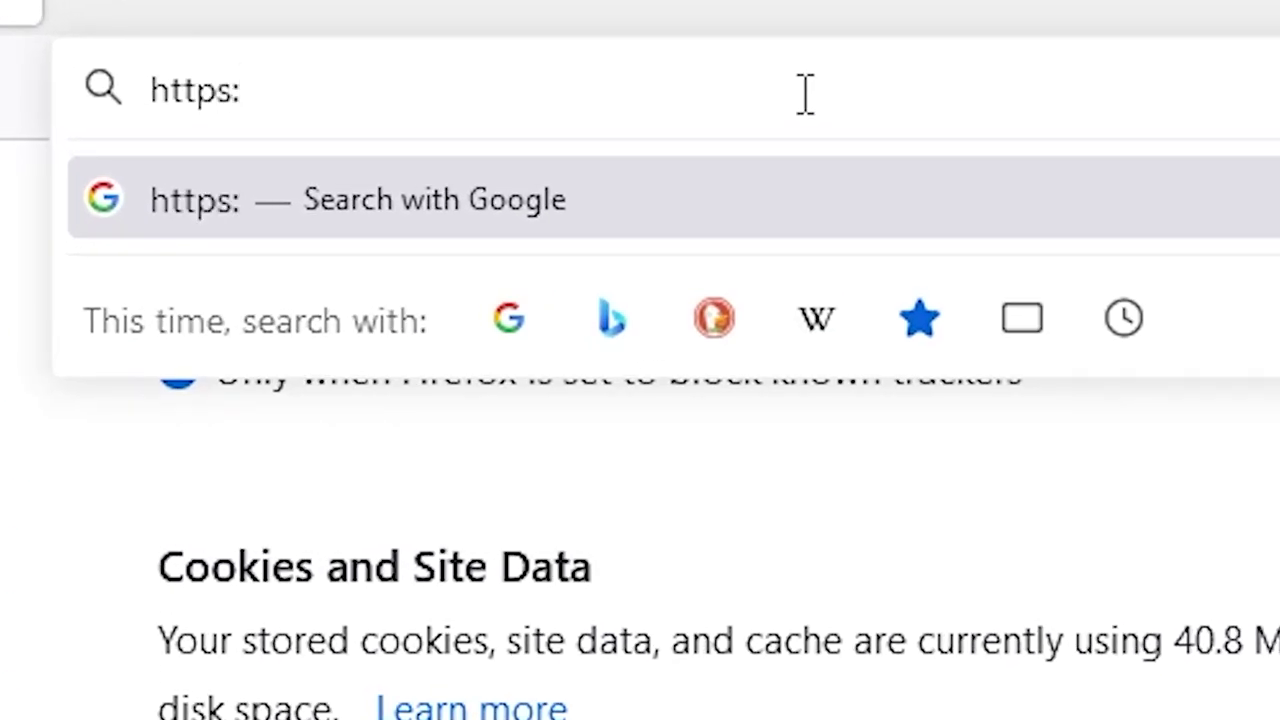
{"action": "type", "text": "//"}
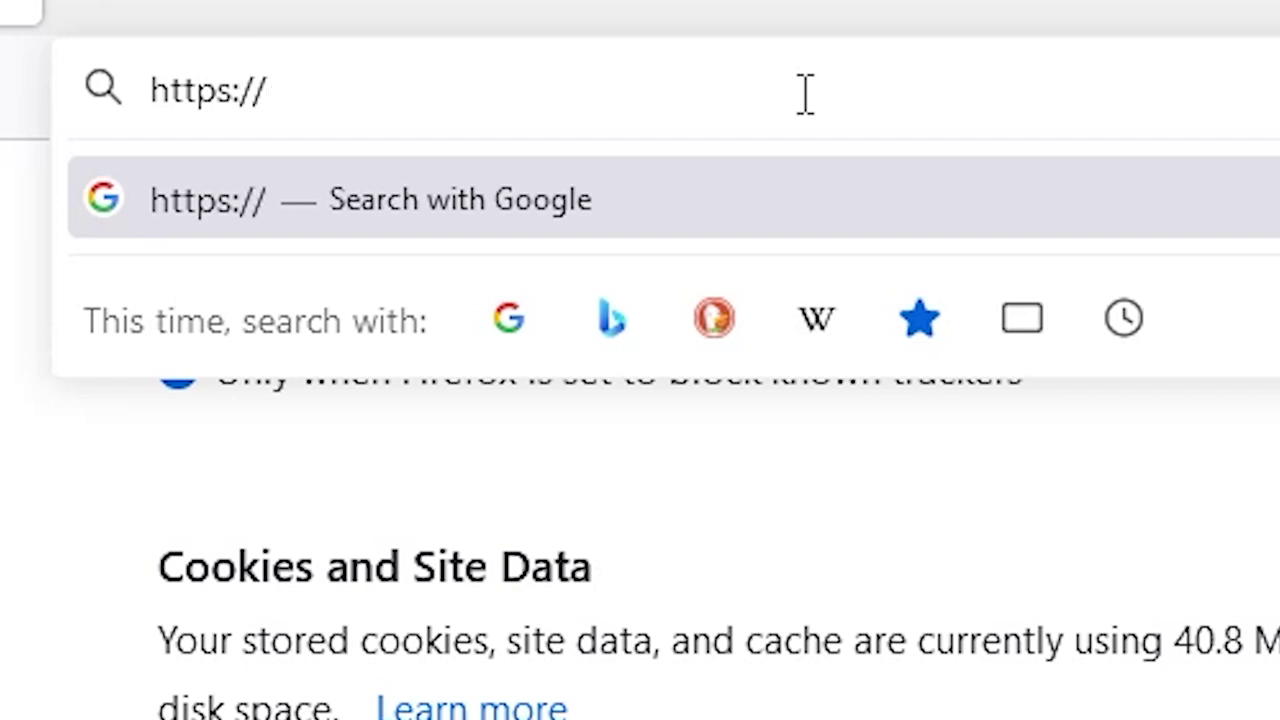
{"action": "type", "text": "local"}
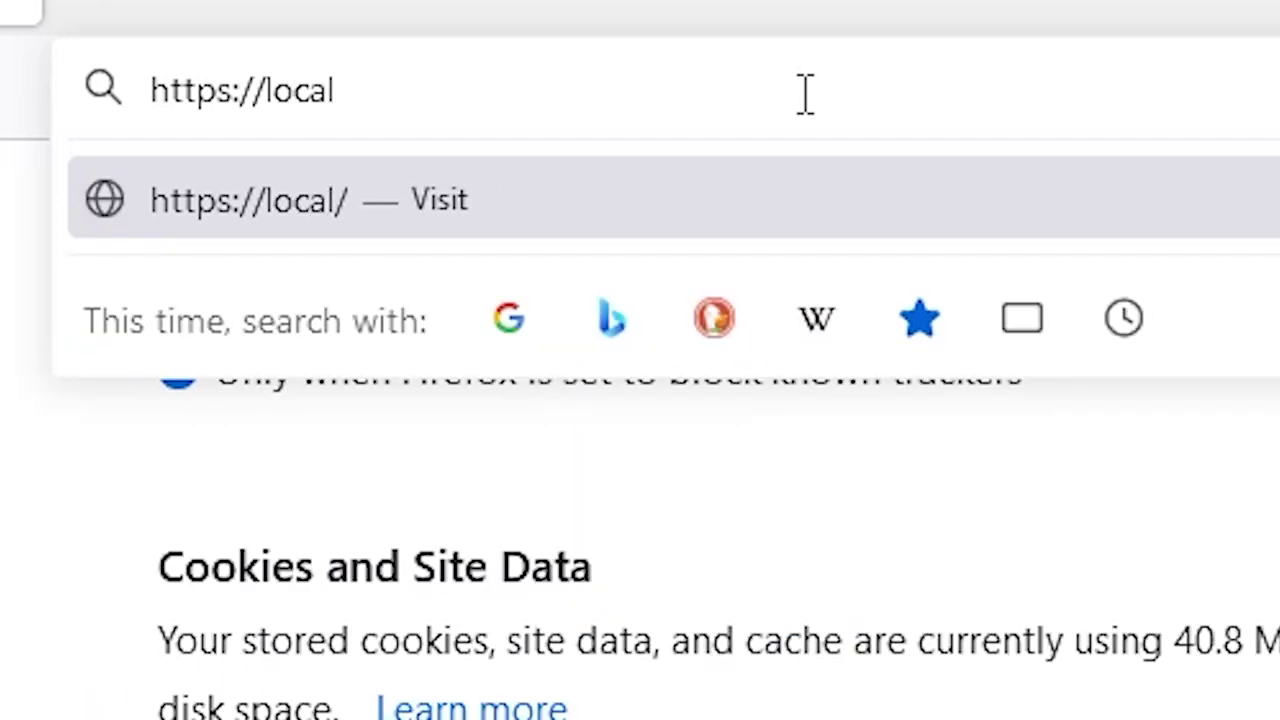
{"action": "type", "text": "host"}
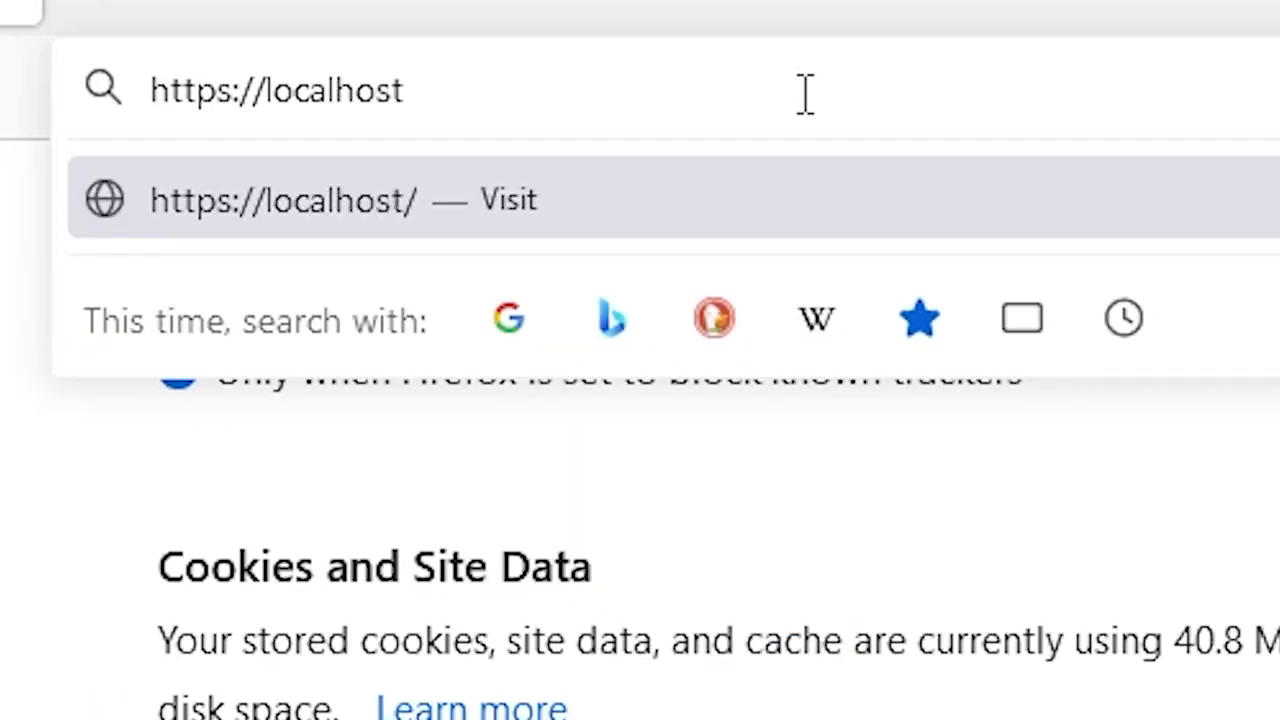
{"action": "type", "text": ":11100"}
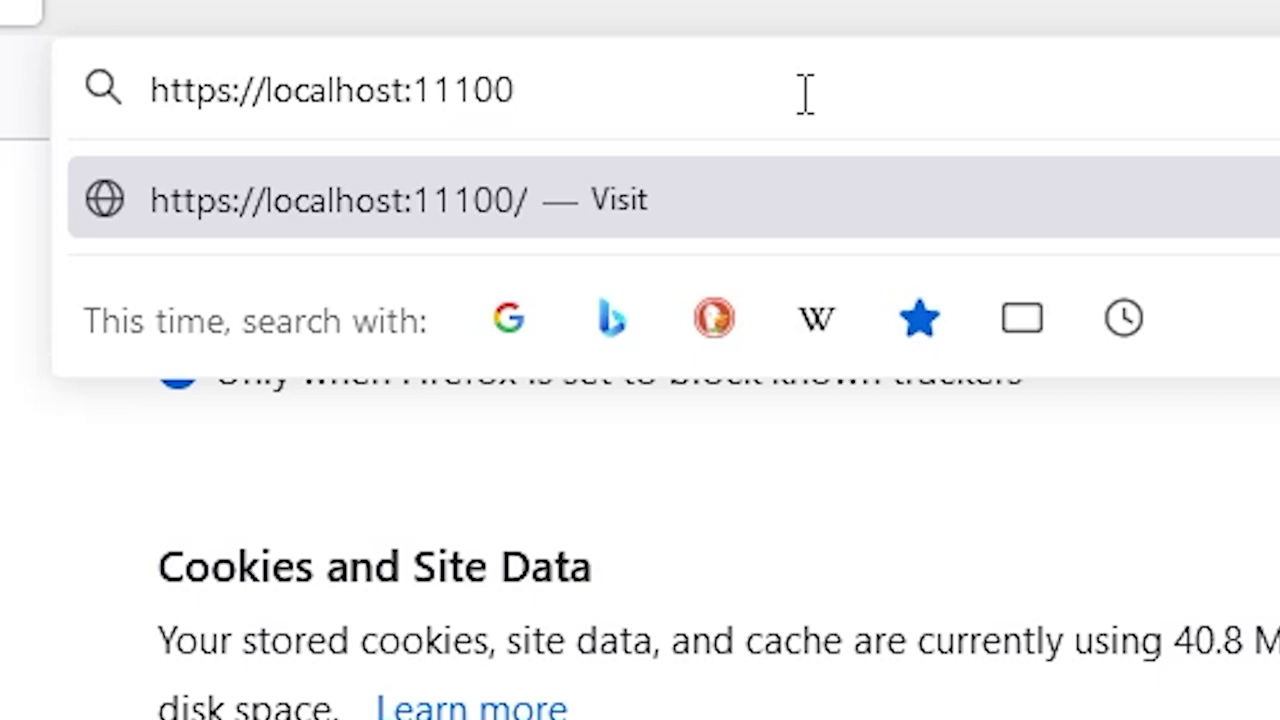
{"action": "key", "text": "Return"}
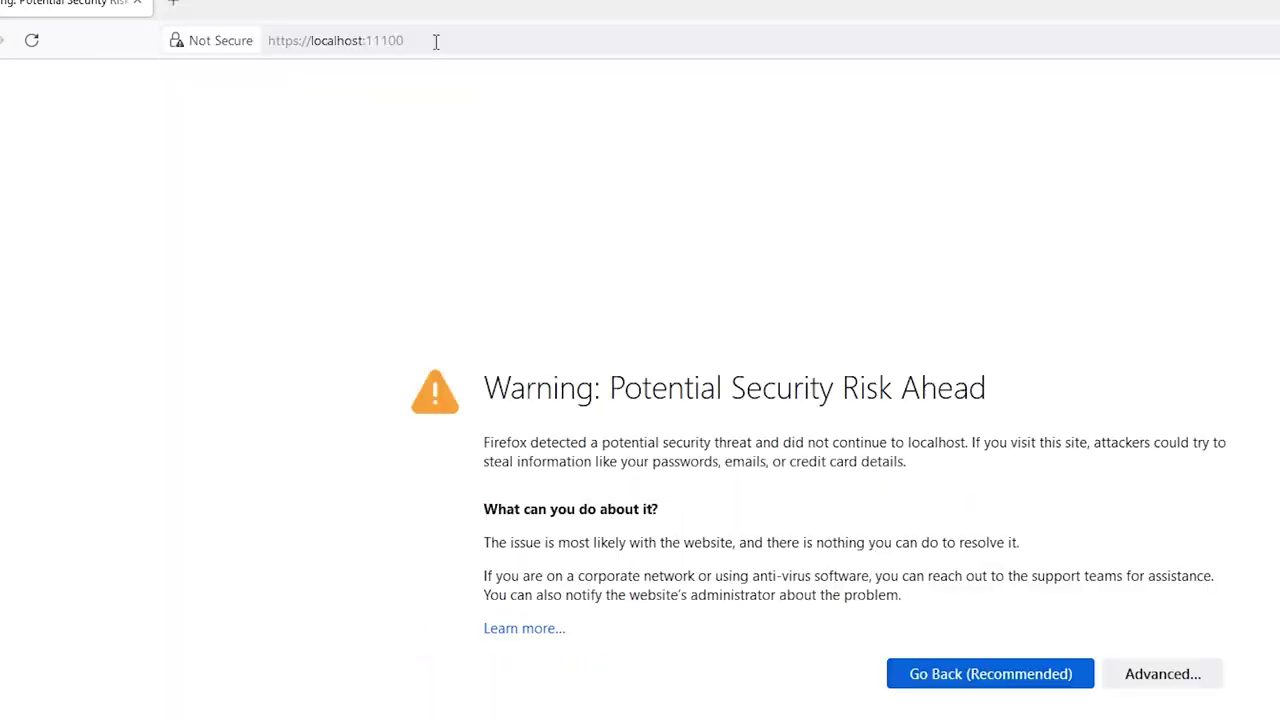
{"action": "left_click", "coordinate": [1155, 679]}
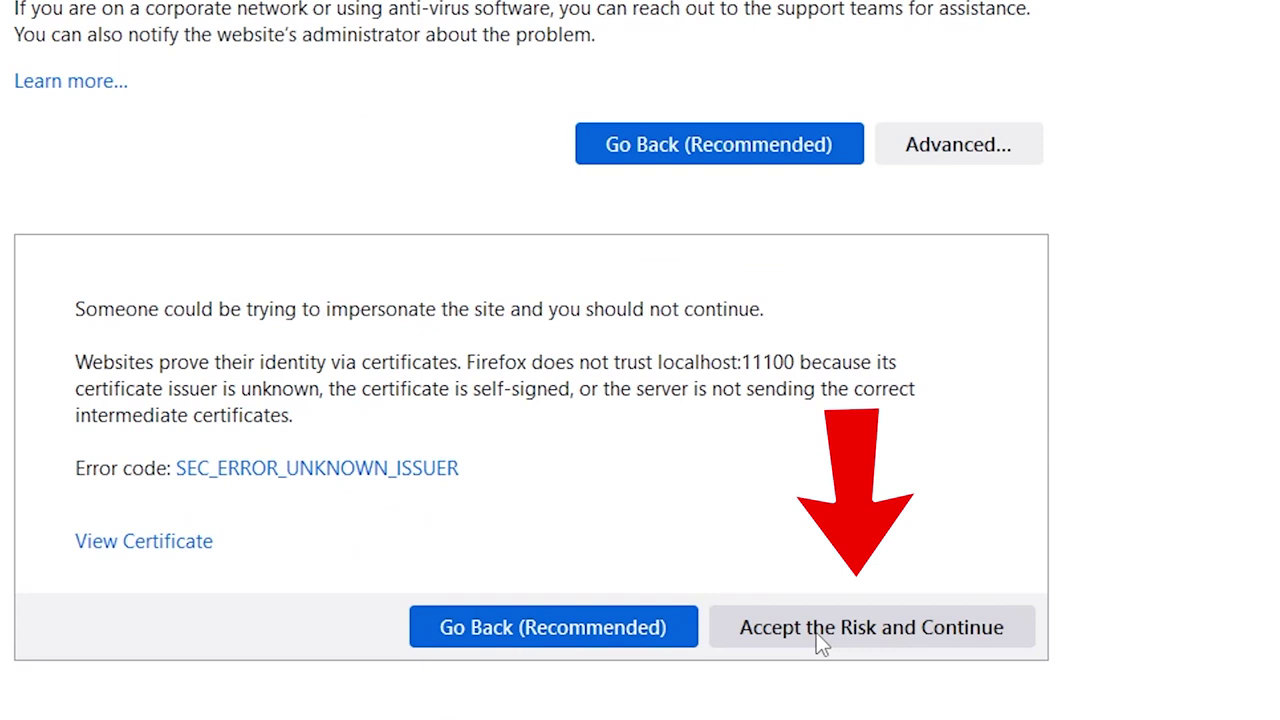
{"action": "left_click", "coordinate": [816, 633]}
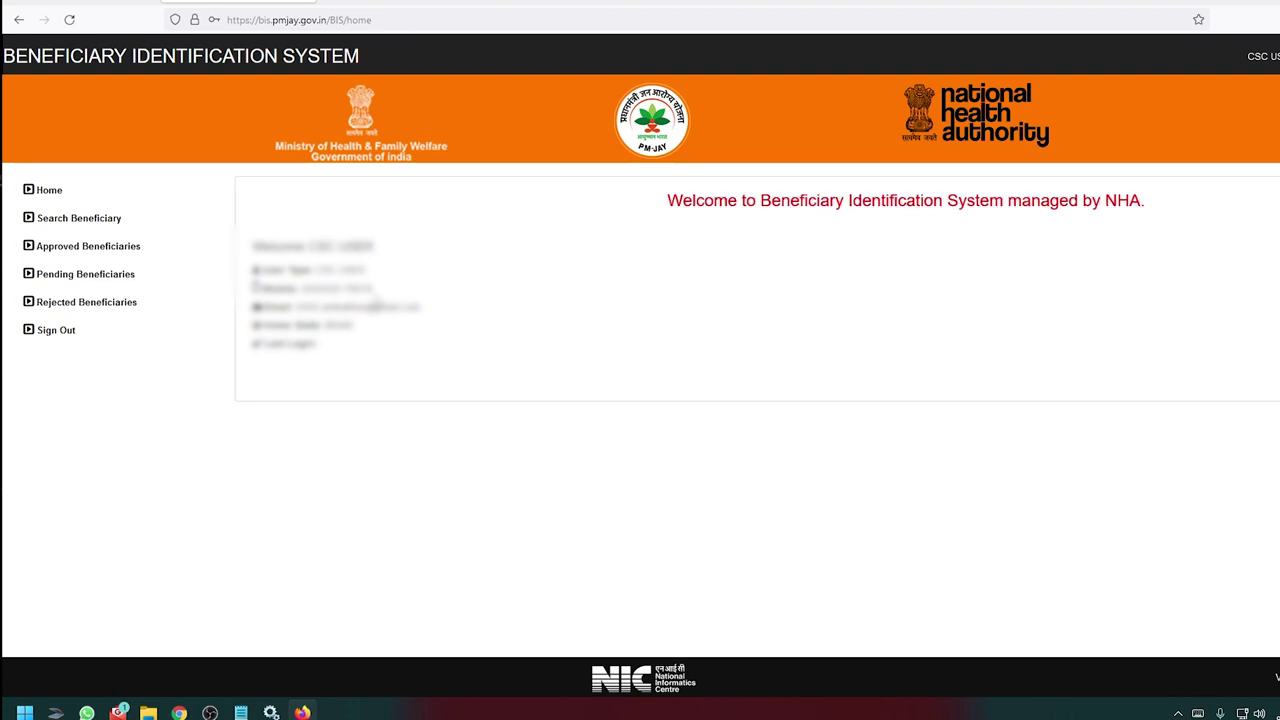
Step: Open the Search Beneficiary form on the PMJAY site and set Search Parameter to By SECC Name
{"action": "left_click", "coordinate": [94, 220]}
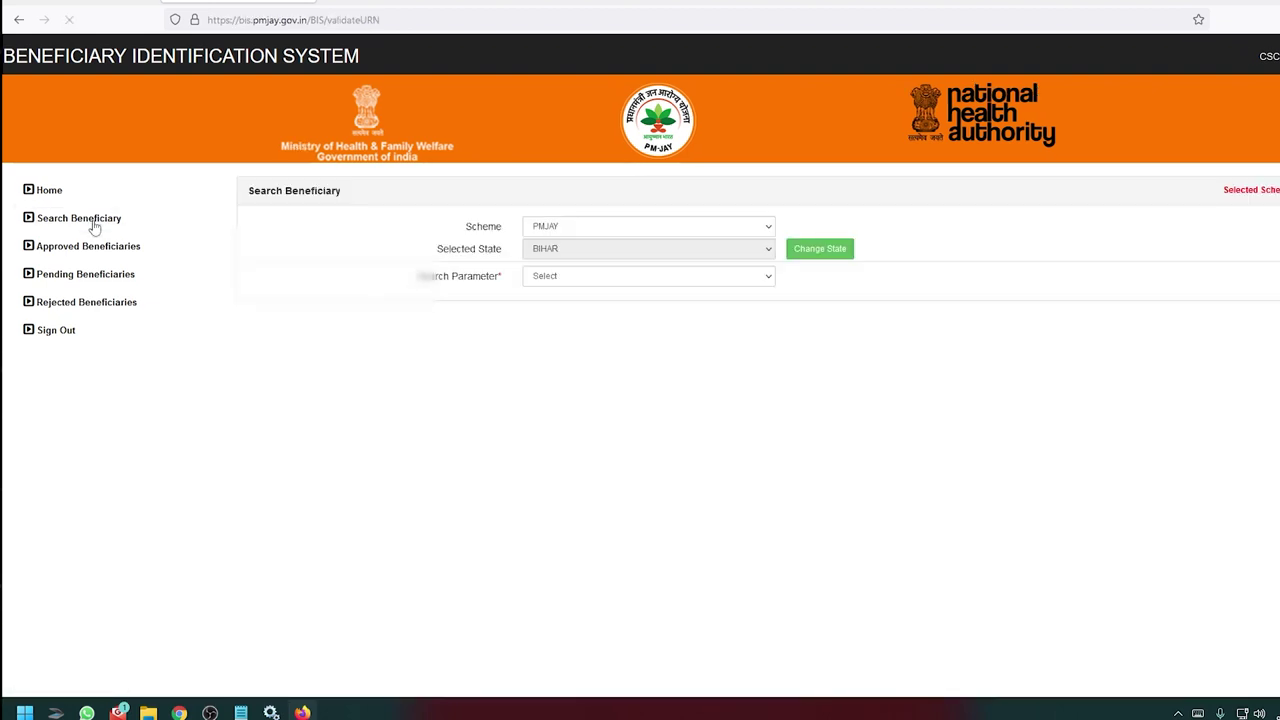
{"action": "left_click", "coordinate": [611, 282]}
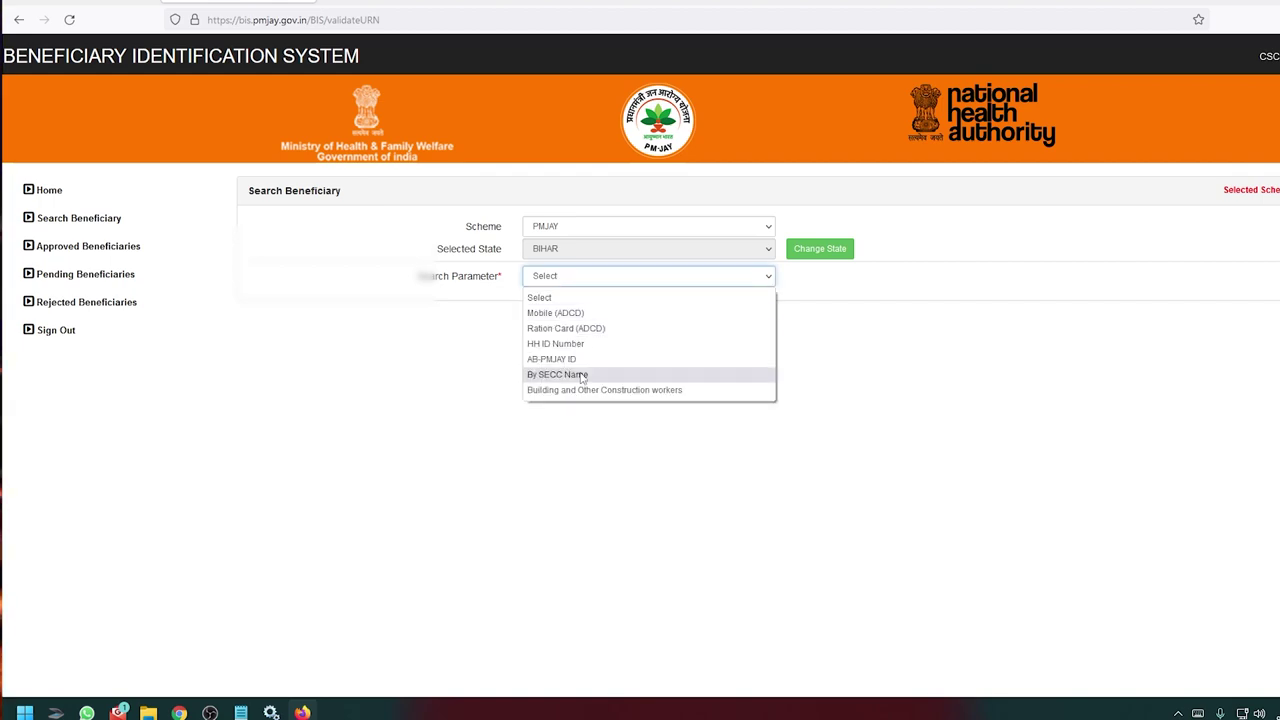
{"action": "left_click", "coordinate": [581, 376]}
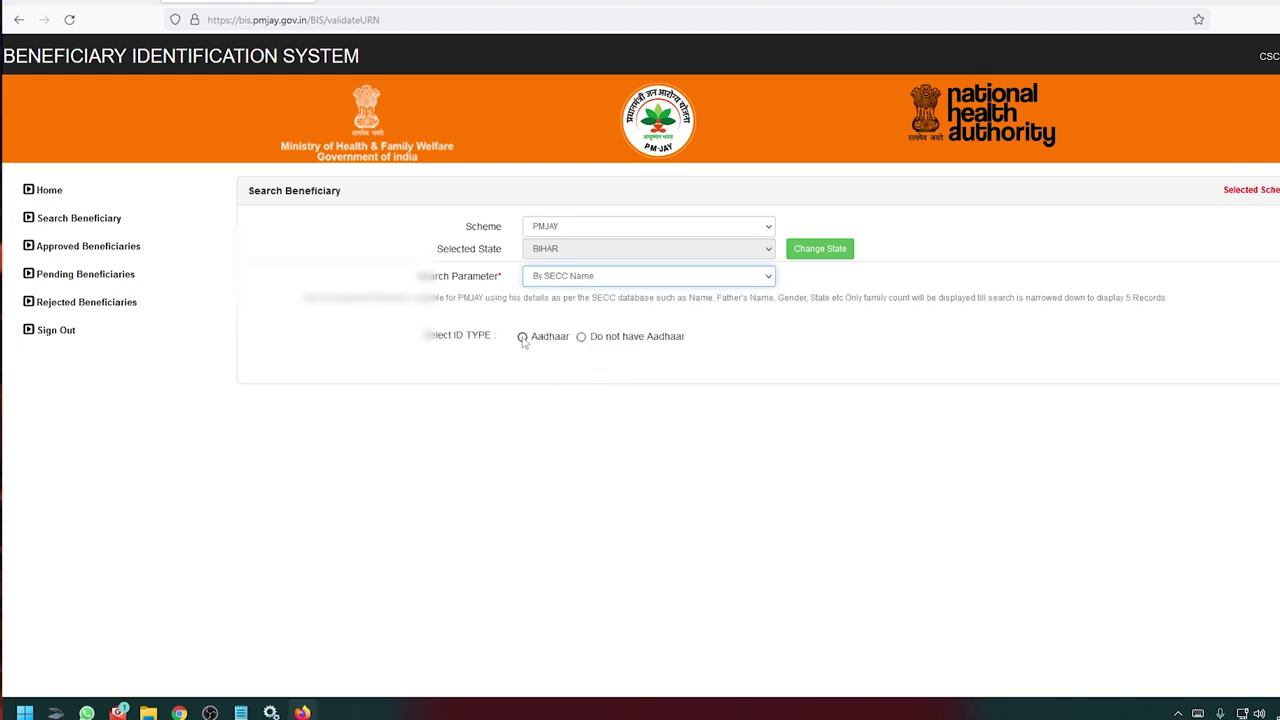
Step: Choose Aadhaar as the ID type, agree to the Aadhaar consent and proceed
{"action": "left_click", "coordinate": [522, 337]}
{"action": "left_click", "coordinate": [29, 342]}
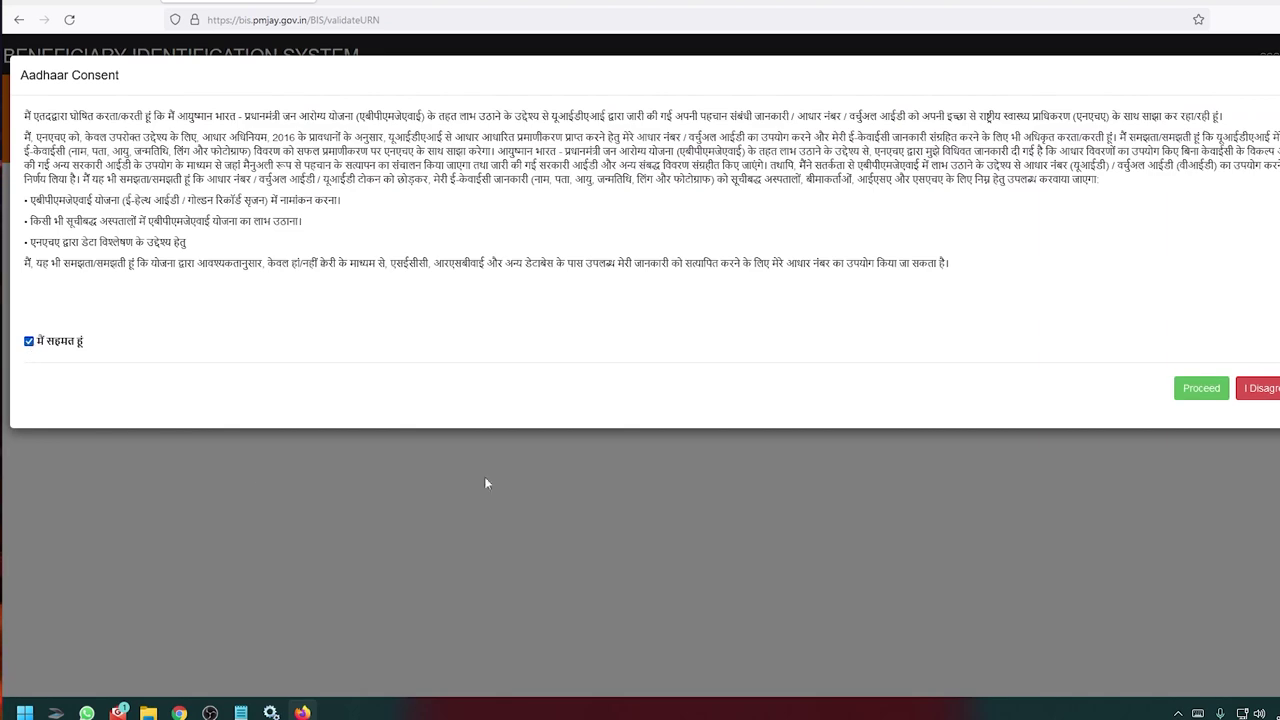
{"action": "left_click", "coordinate": [1183, 392]}
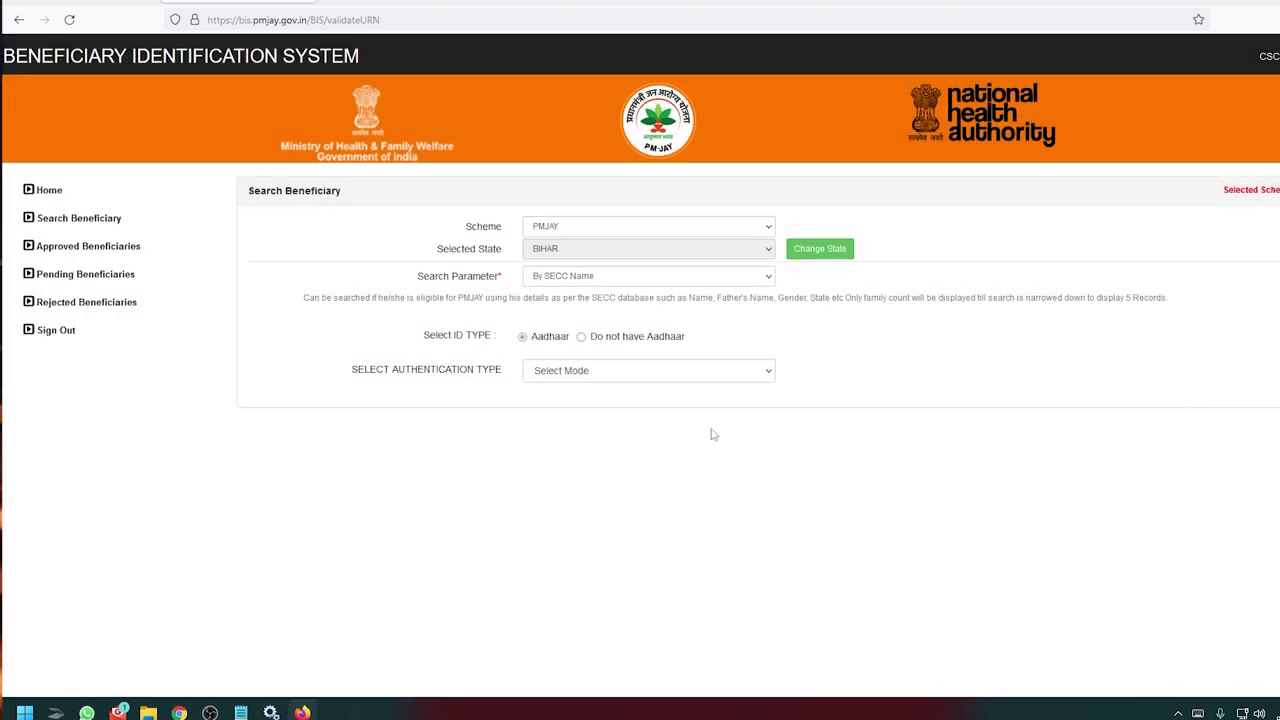
Step: Set the authentication type to FINGER PRINT and check the Morpho device identification line
{"action": "left_click", "coordinate": [586, 374]}
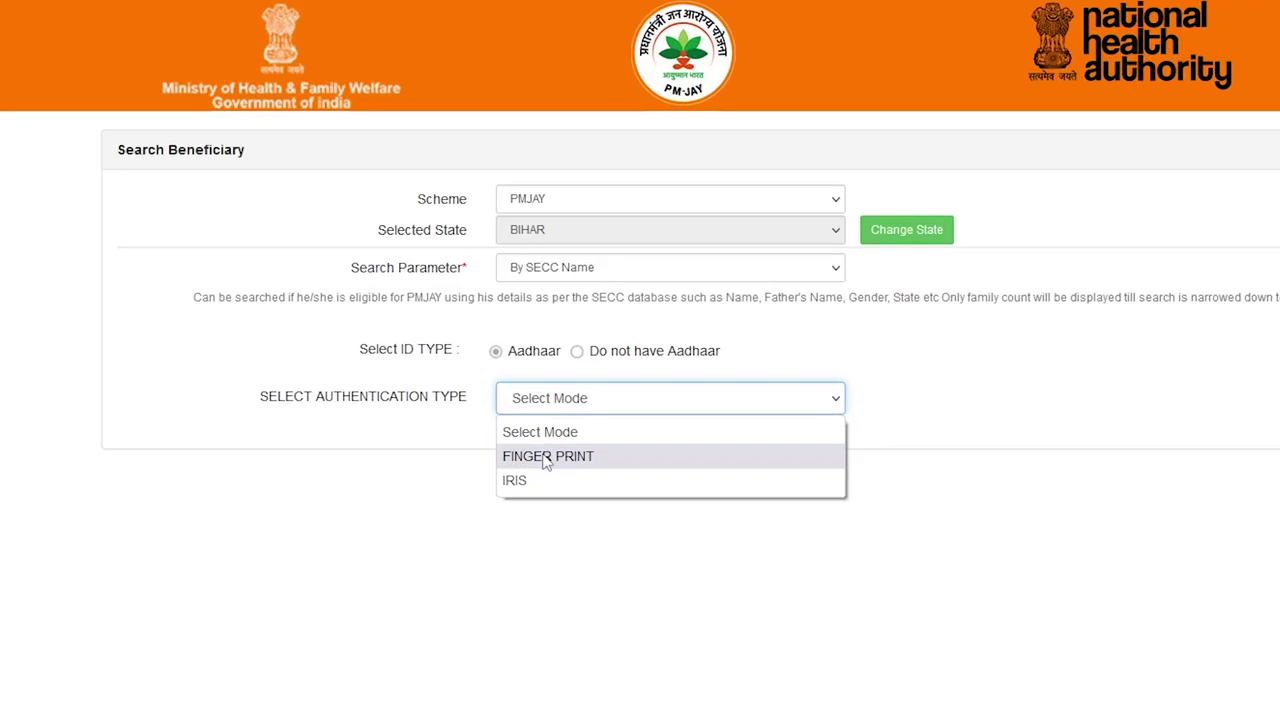
{"action": "left_click", "coordinate": [546, 456]}
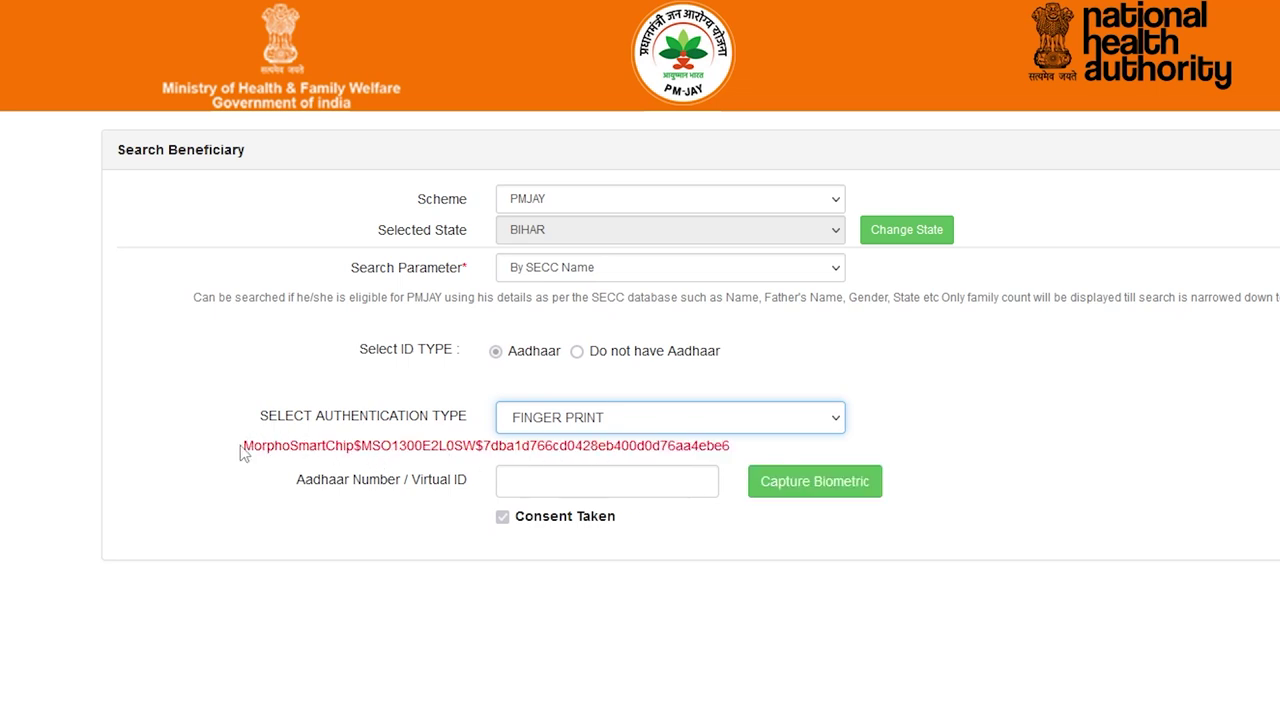
{"action": "left_click_drag", "start_coordinate": [252, 446], "coordinate": [722, 447]}
Step: Paste the Aadhaar number into the Aadhaar Number / Virtual ID field and start the biometric capture
{"action": "left_click", "coordinate": [583, 491]}
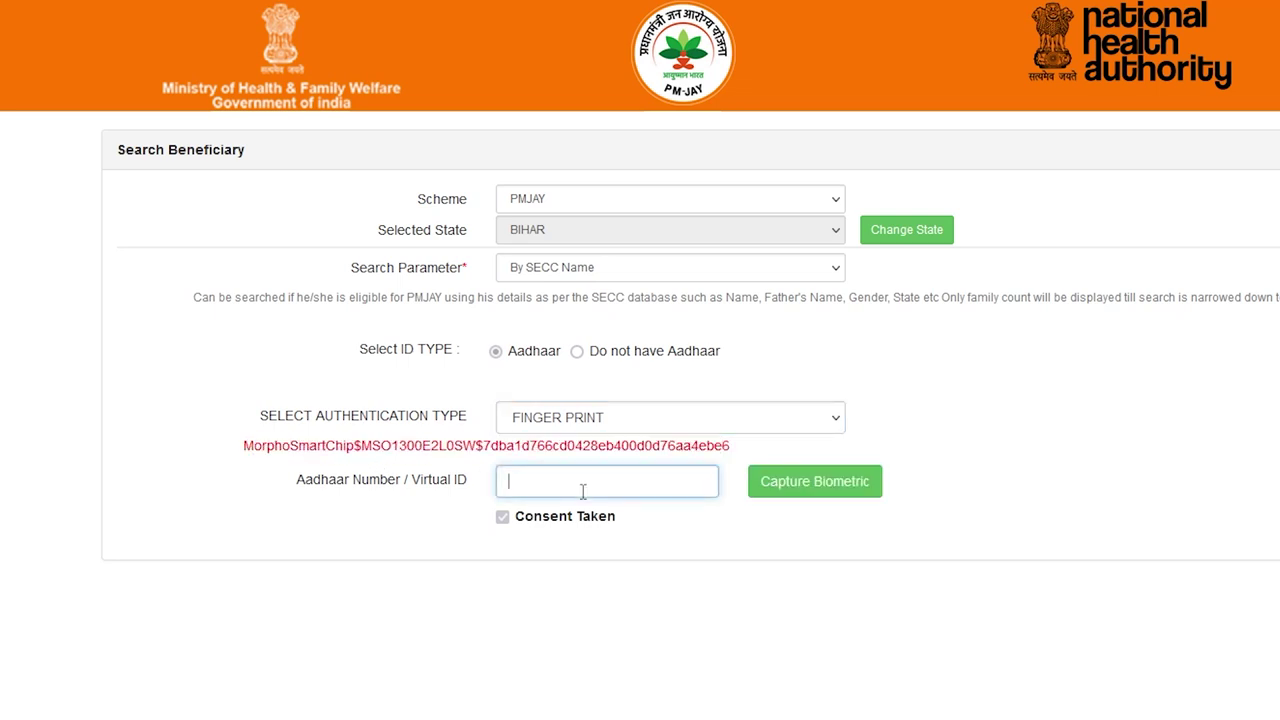
{"action": "key", "text": "ctrl+v"}
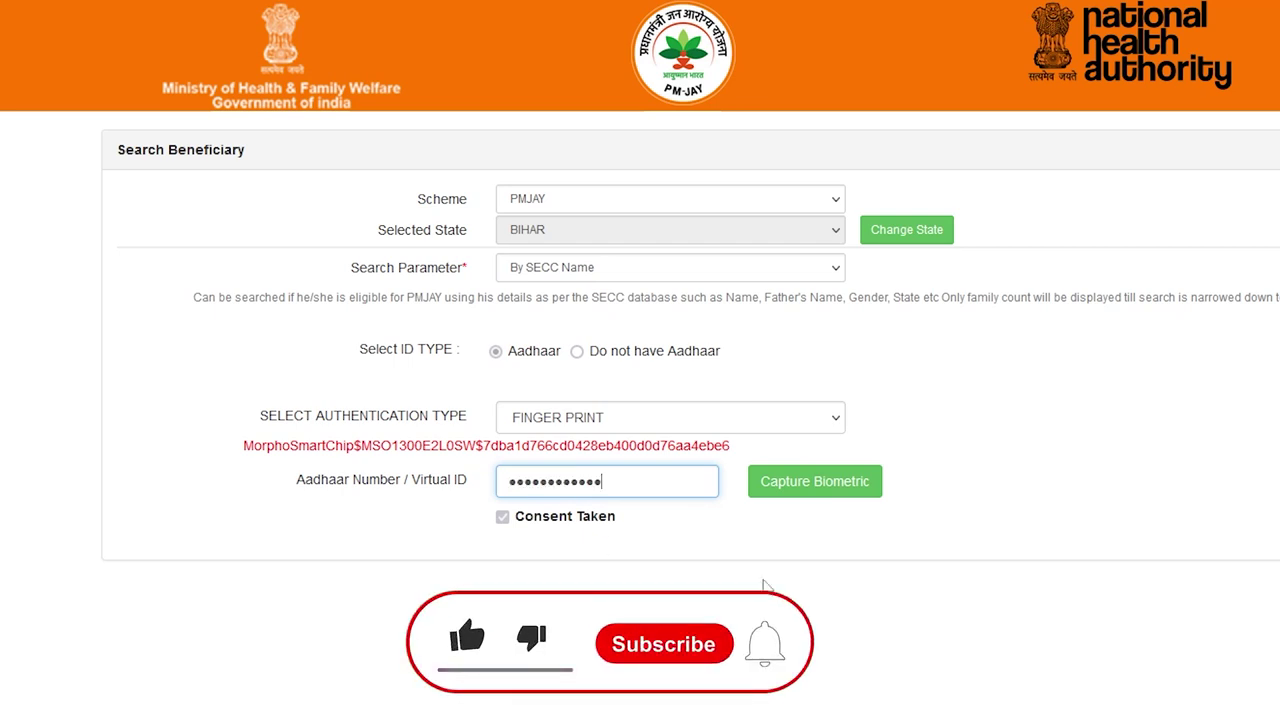
{"action": "left_click", "coordinate": [845, 490]}
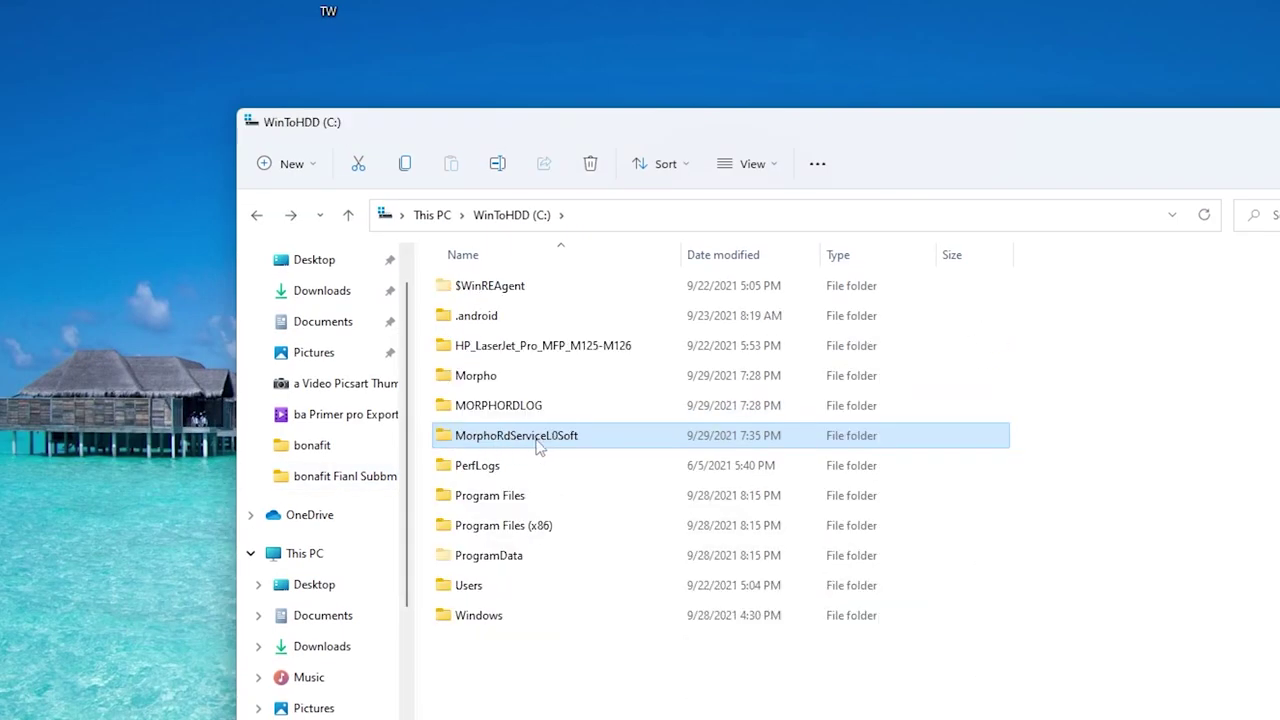
Step: Open ConfigSettings from the MorphoRdServiceL0Soft folder on drive C, edit the CommunicationMode value and save the file
{"action": "double_click", "coordinate": [538, 447]}
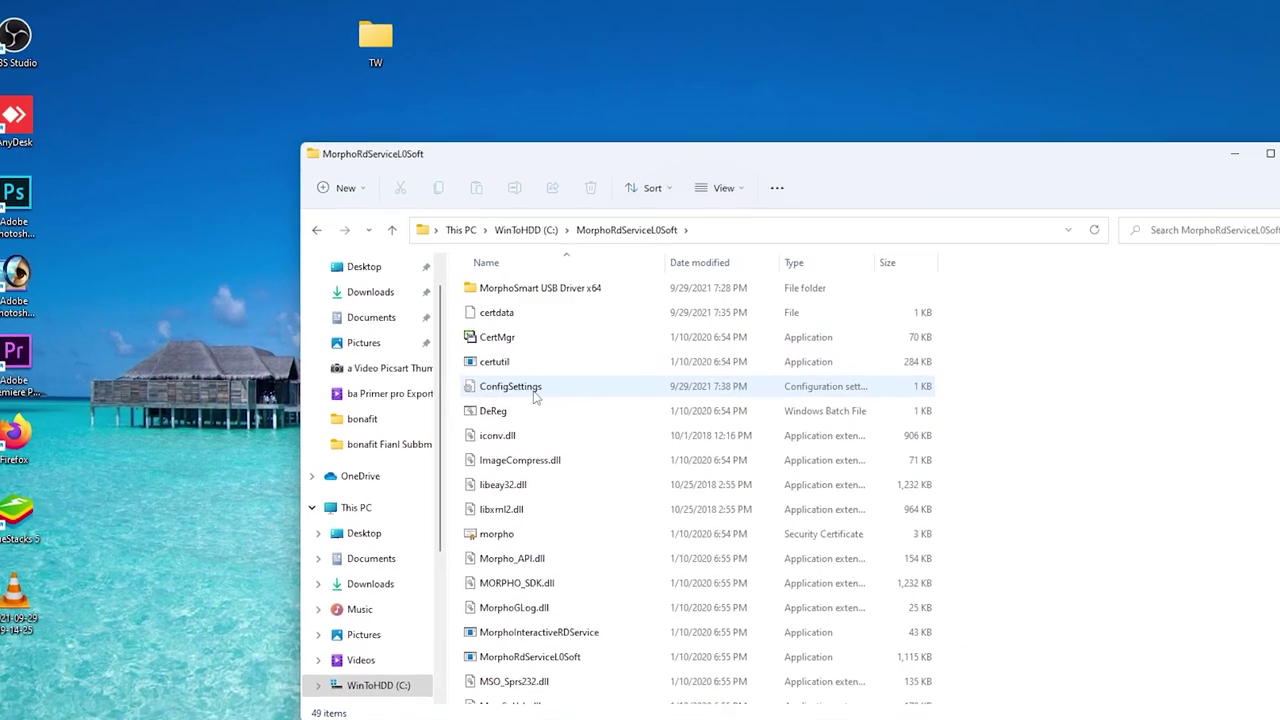
{"action": "double_click", "coordinate": [534, 394]}
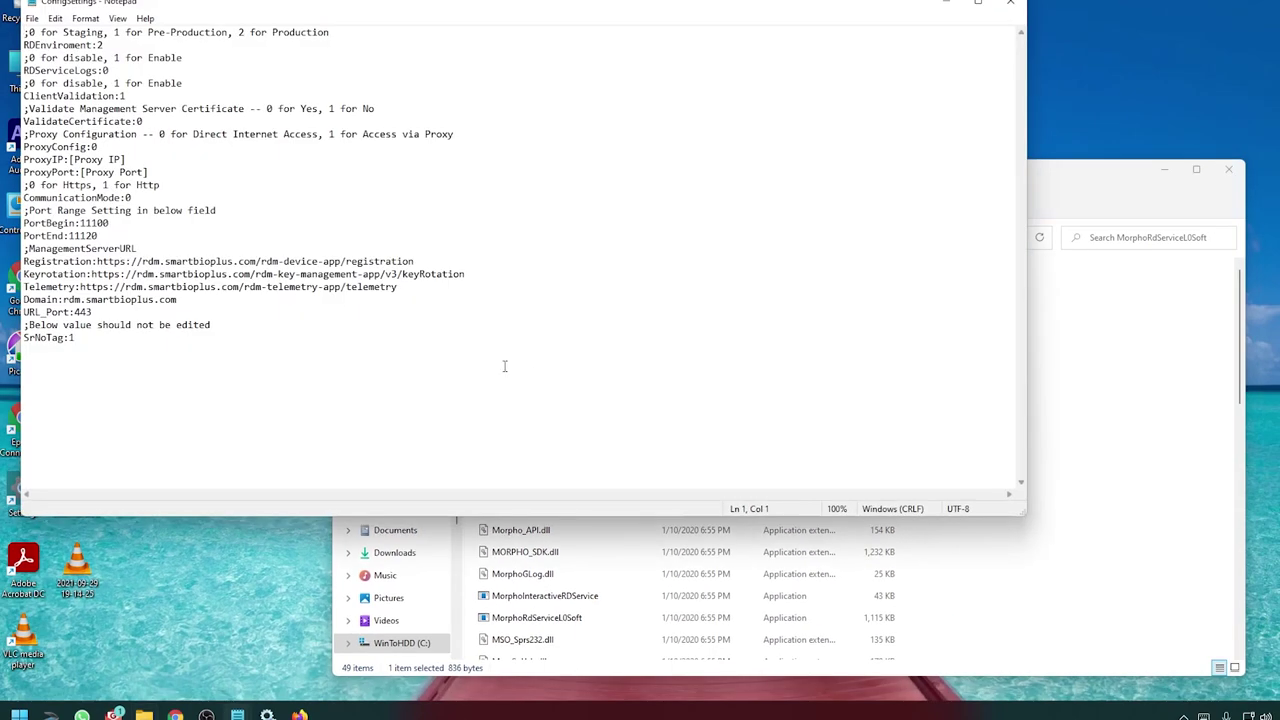
{"action": "left_click", "coordinate": [134, 197]}
{"action": "key", "text": "BackSpace"}
{"action": "key", "text": "ctrl+s"}
Step: Switch to the Services window and restart Morpho RD Service
{"action": "left_click", "coordinate": [267, 715]}
{"action": "left_click", "coordinate": [164, 146]}
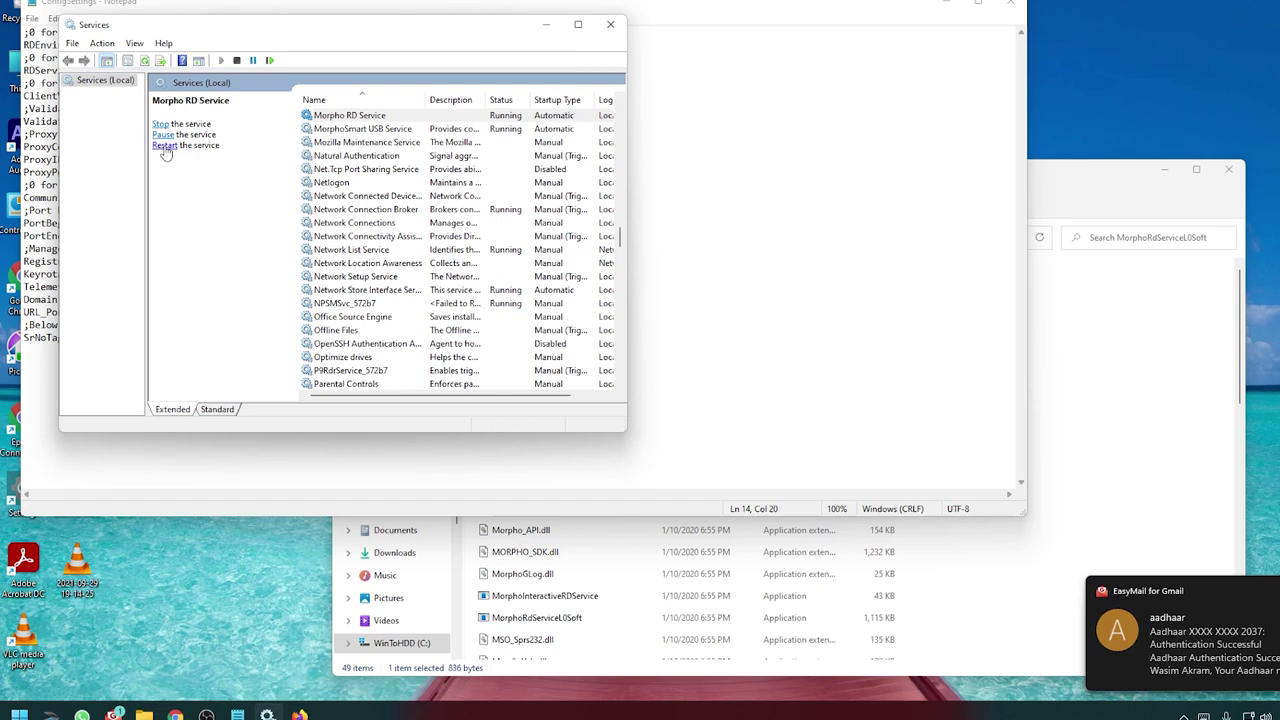
{"action": "left_click", "coordinate": [164, 146]}
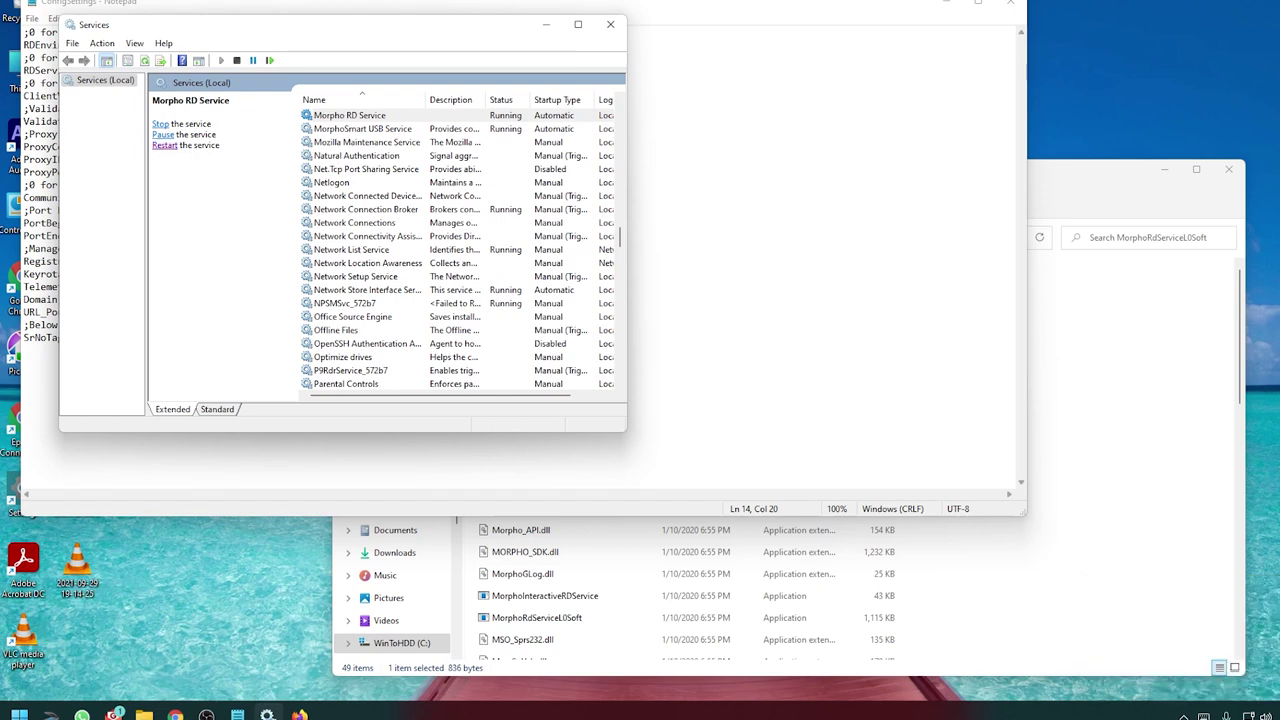